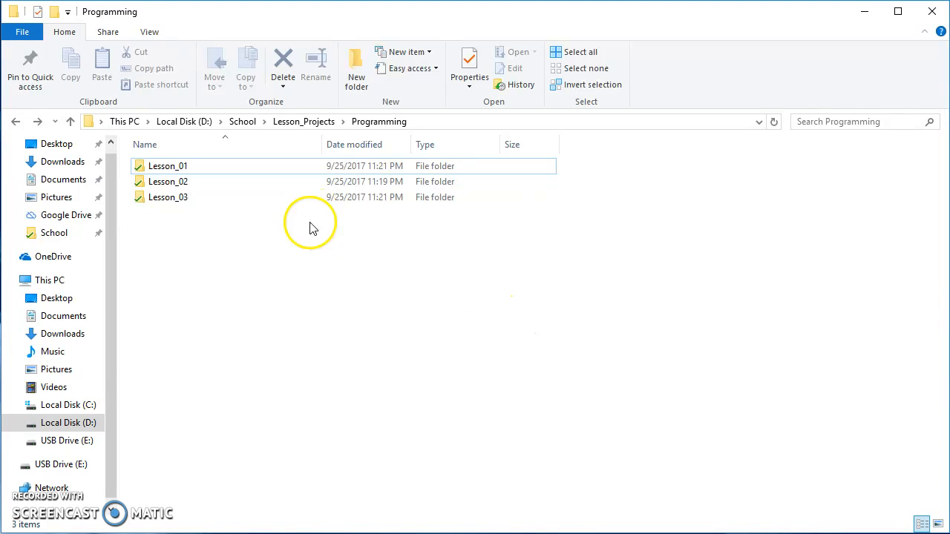
Step: Look inside the Lesson_01 folder and return to the Programming folder
click(157, 170)
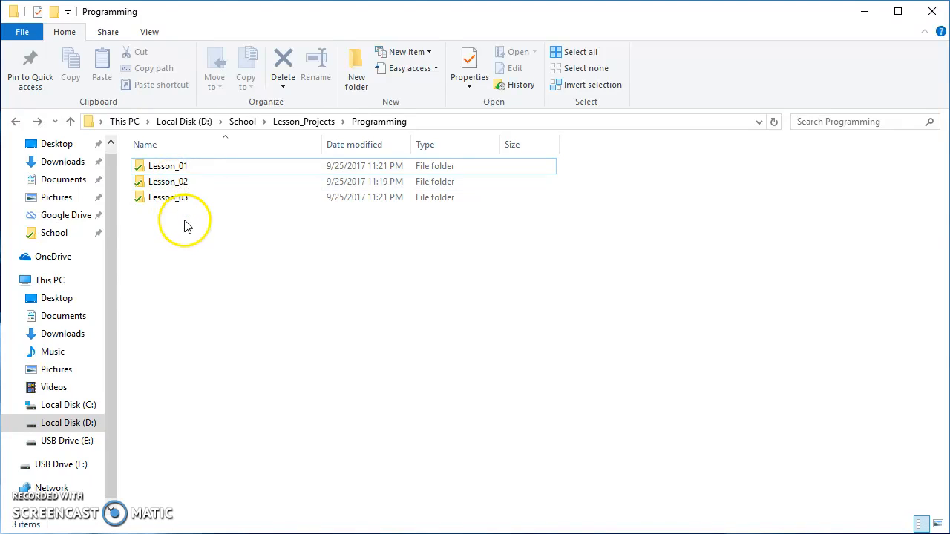
click(163, 169)
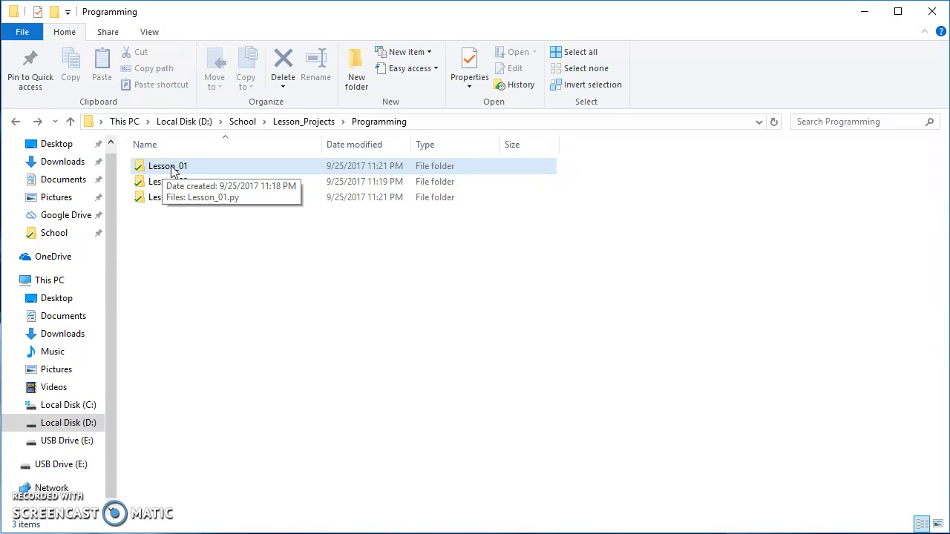
double_click(172, 168)
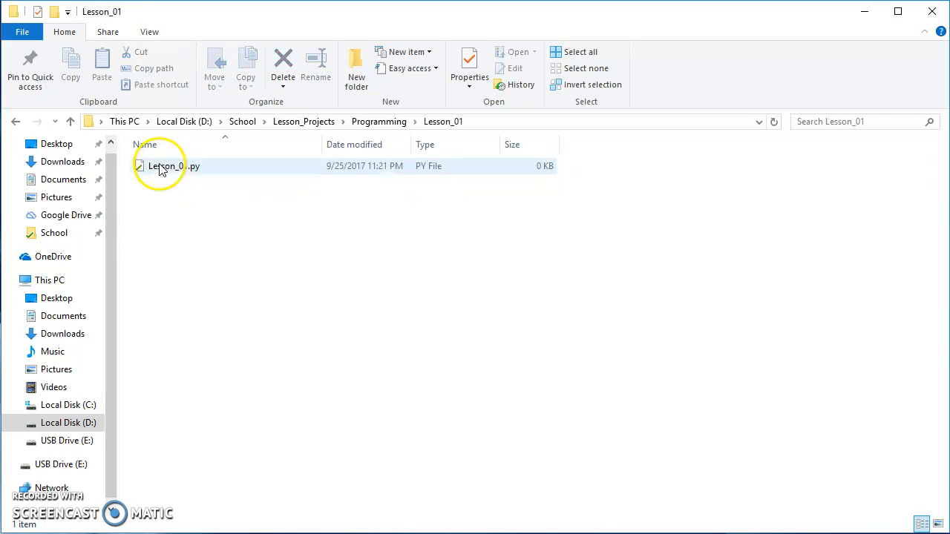
click(16, 121)
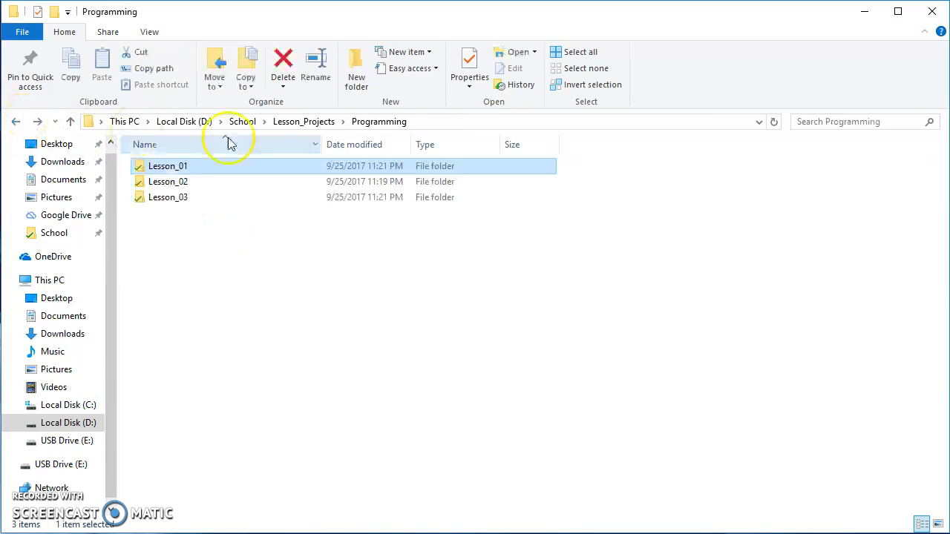
click(380, 123)
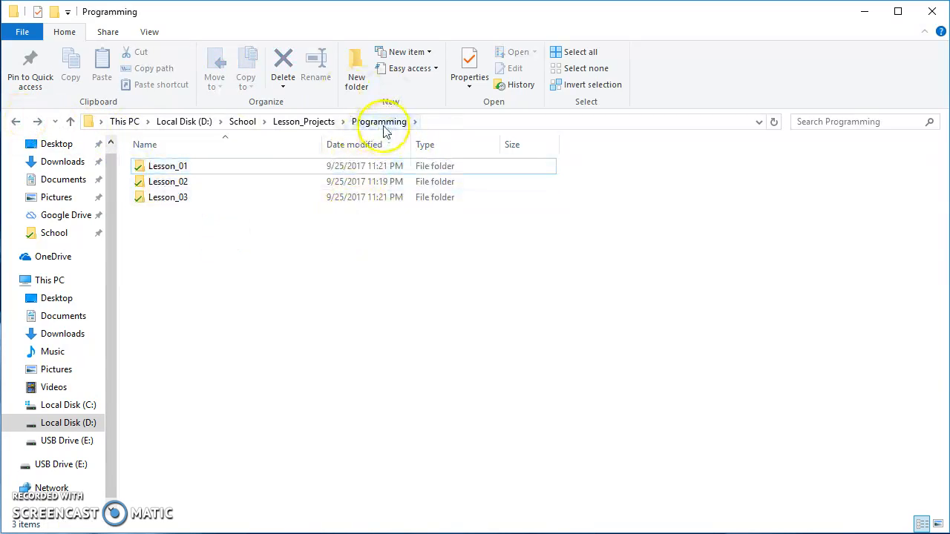
click(418, 248)
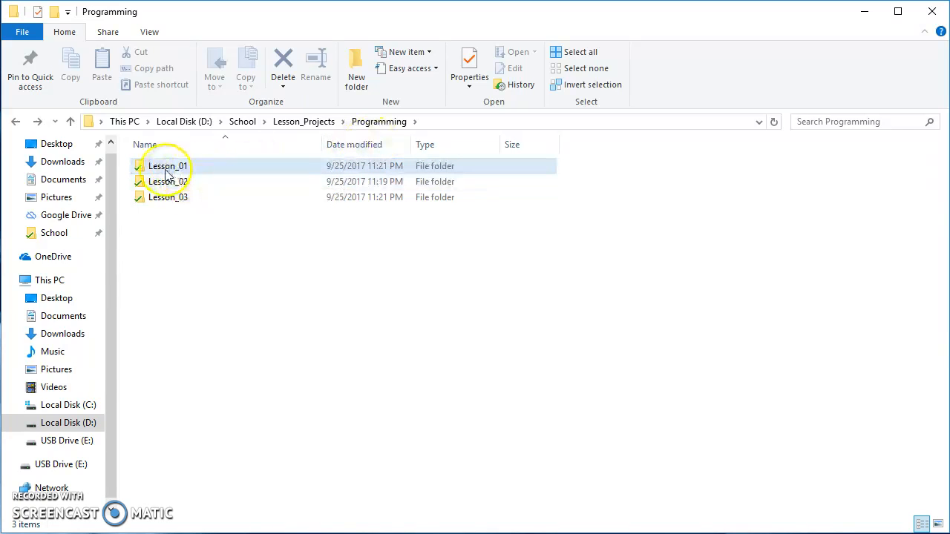
drag(212, 222, 157, 166)
click(233, 233)
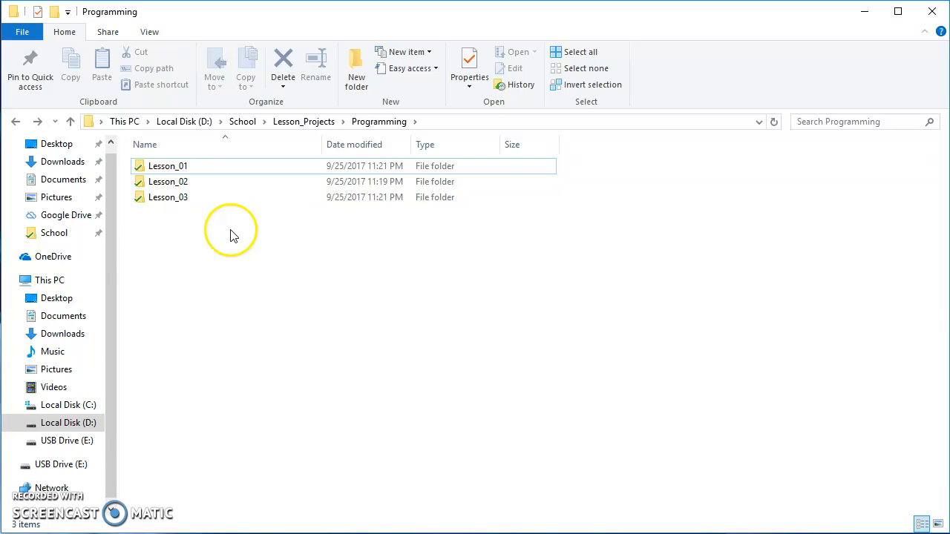
drag(252, 208, 145, 168)
click(185, 218)
click(176, 167)
click(187, 233)
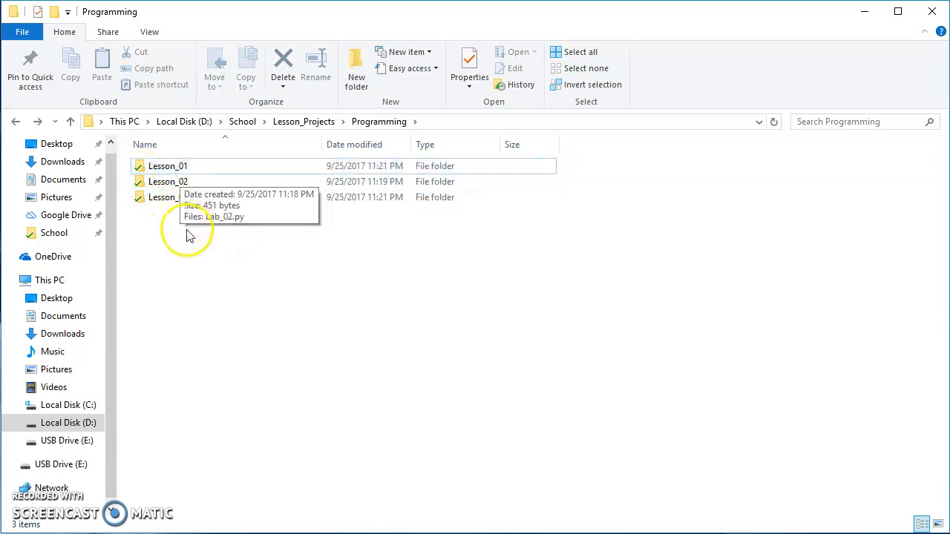
click(144, 168)
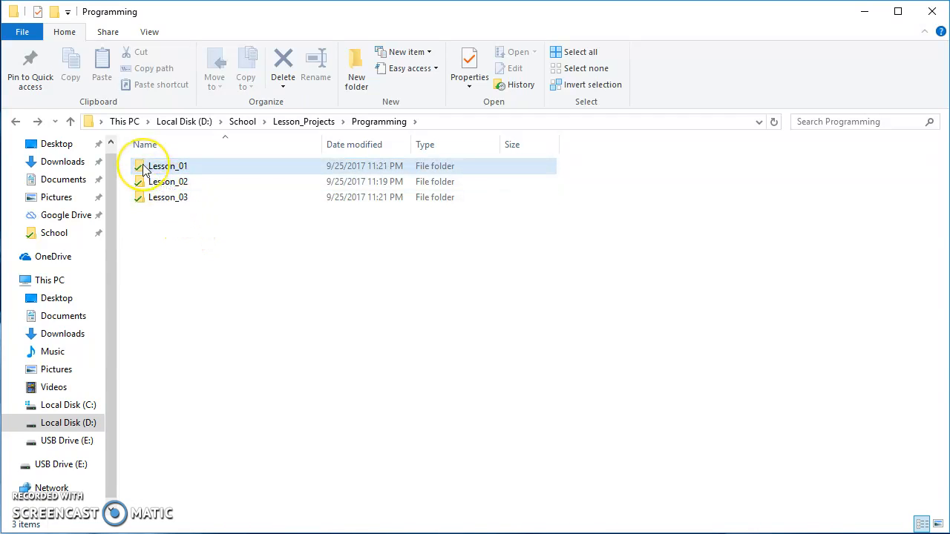
click(195, 240)
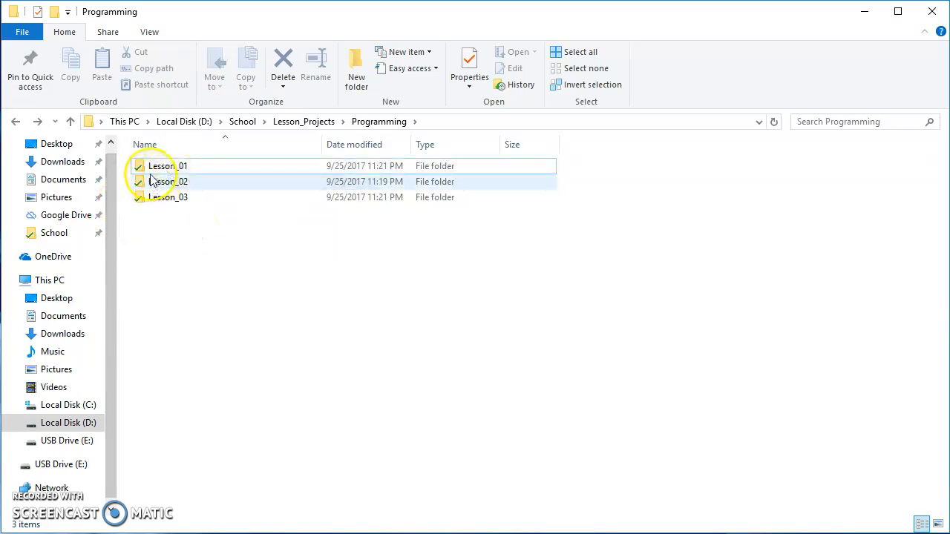
click(168, 168)
click(210, 233)
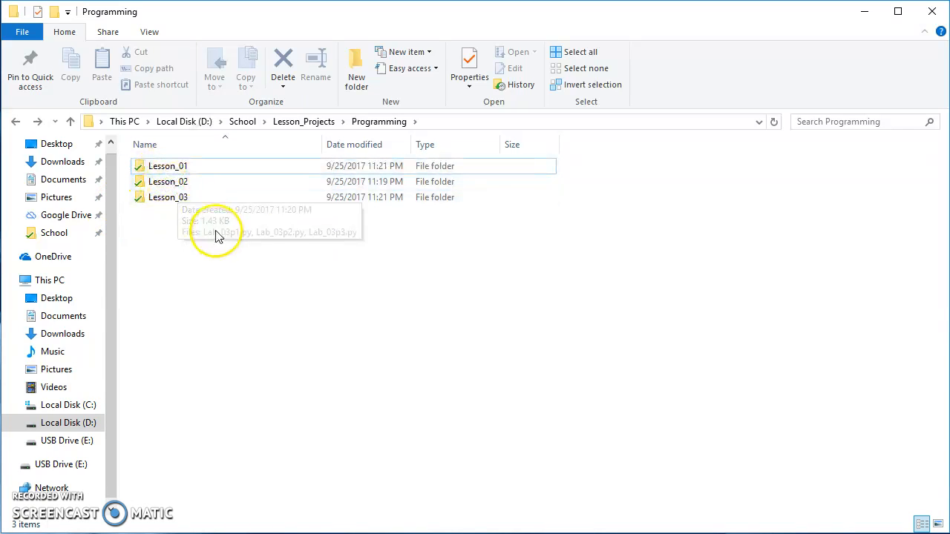
click(175, 170)
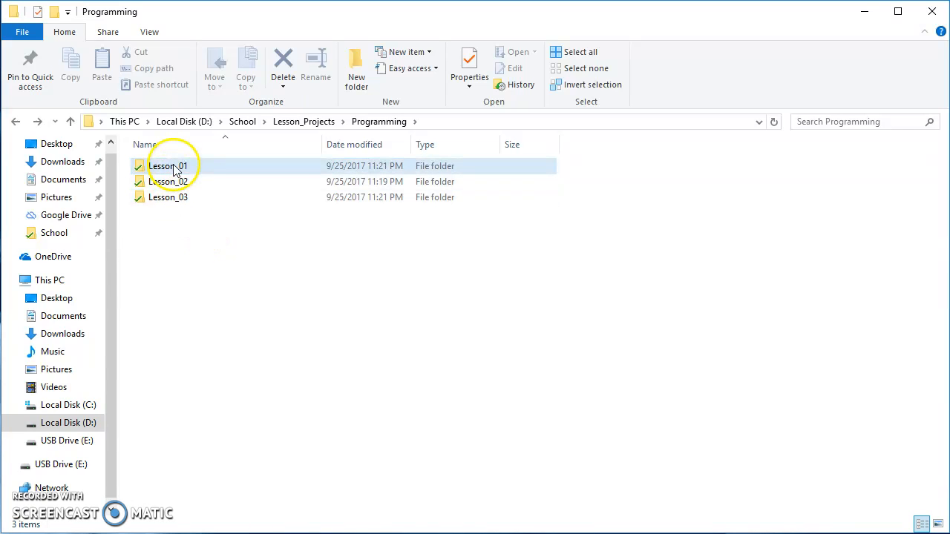
click(139, 166)
click(141, 182)
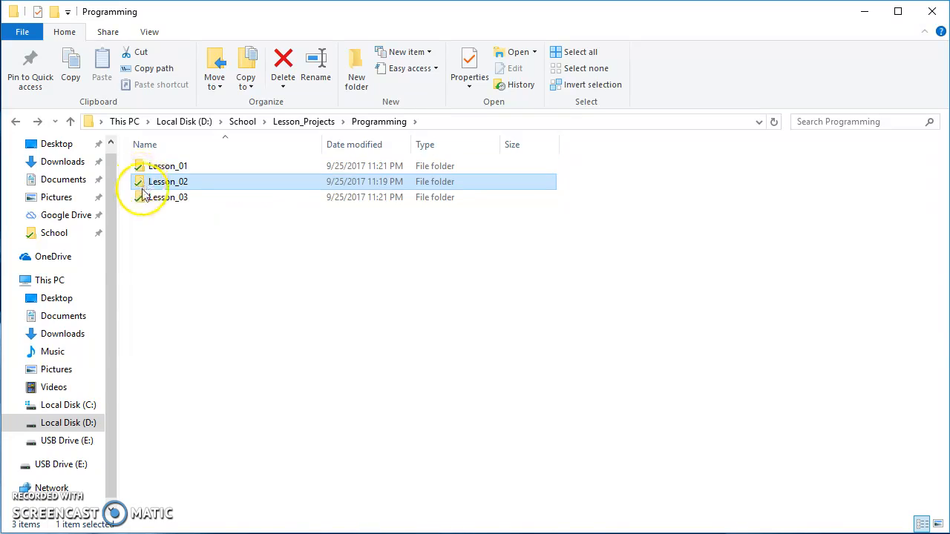
click(143, 197)
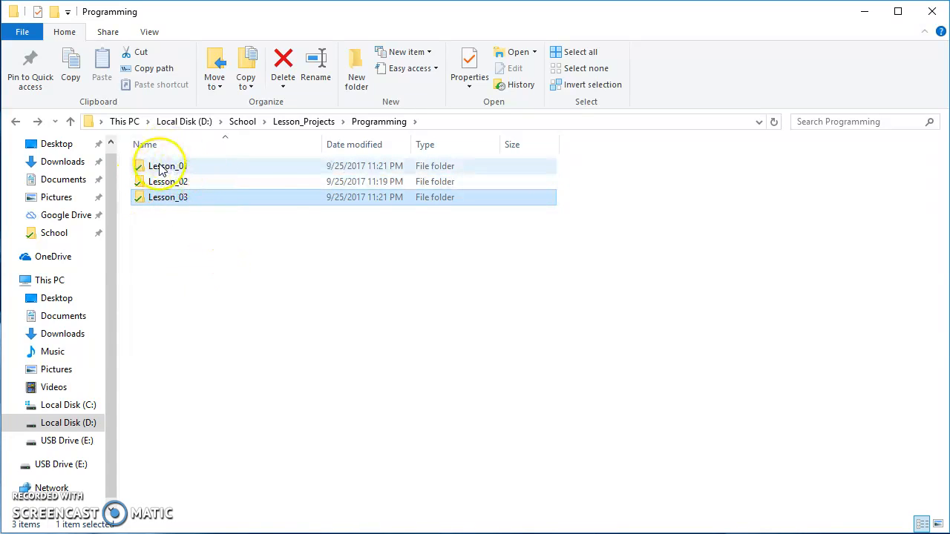
Step: Open the Lesson_01 folder inside Programming
click(158, 169)
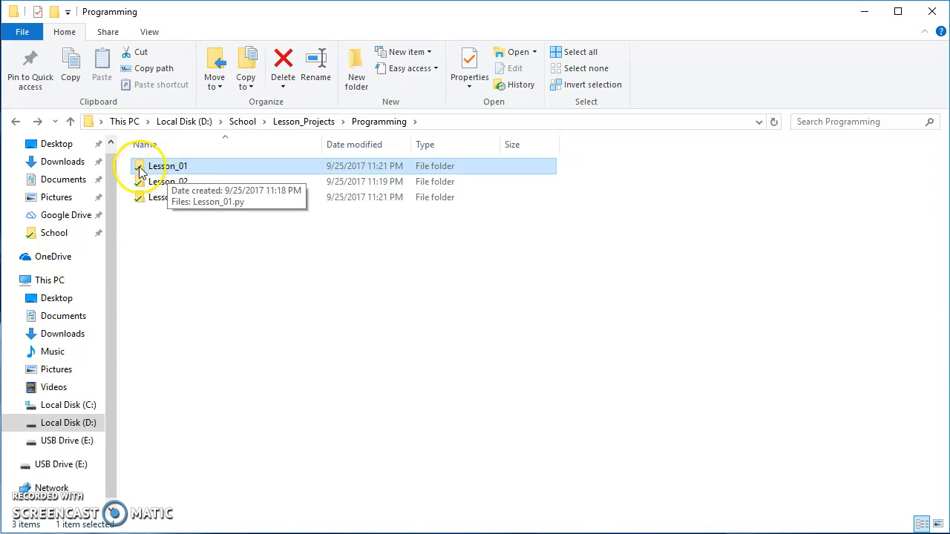
double_click(139, 168)
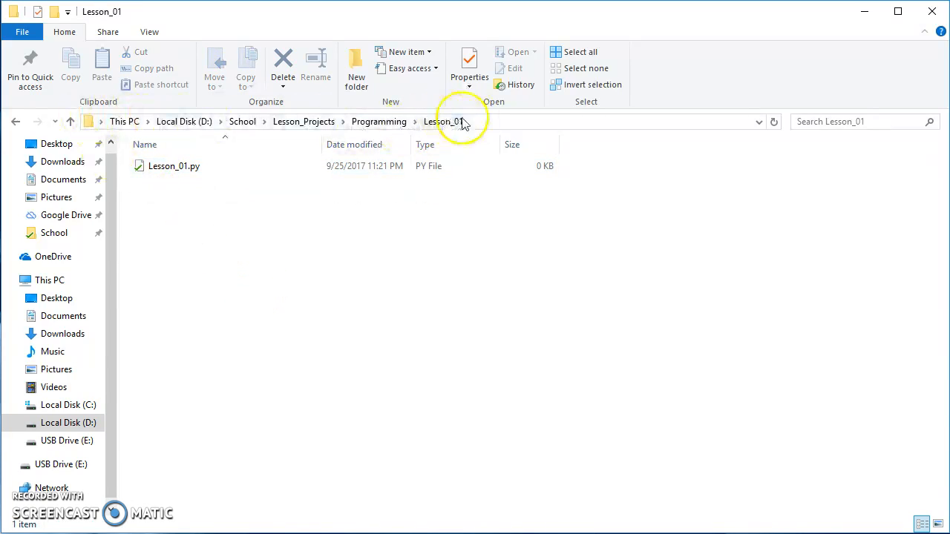
click(177, 171)
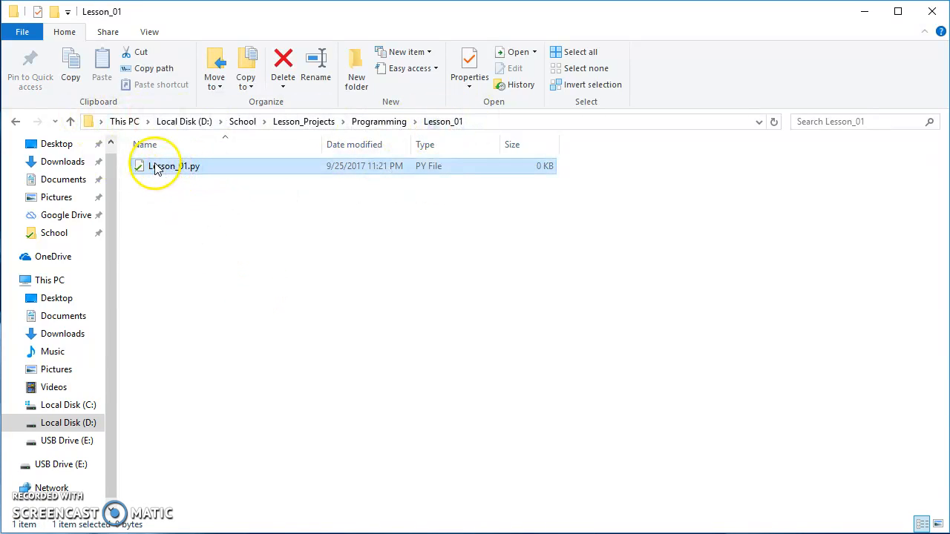
right_click(157, 168)
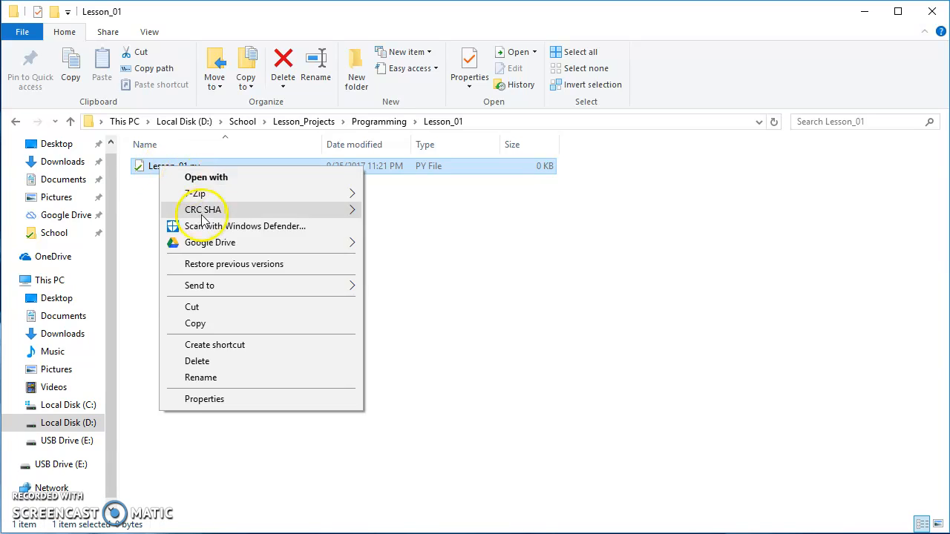
click(435, 238)
drag(216, 196, 139, 156)
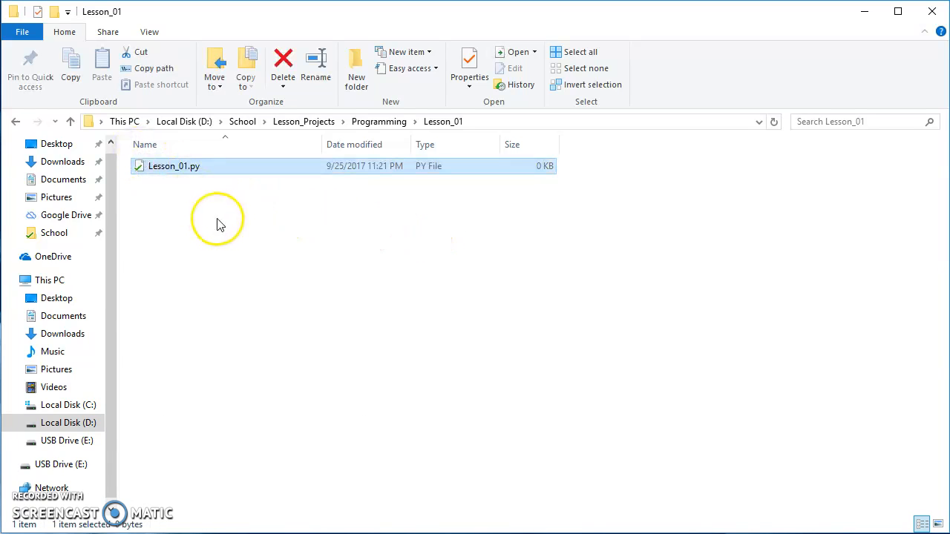
click(217, 219)
Step: Create a new text document in the Lesson_01 folder, name it Ex_02.py and accept the extension change
right_click(170, 184)
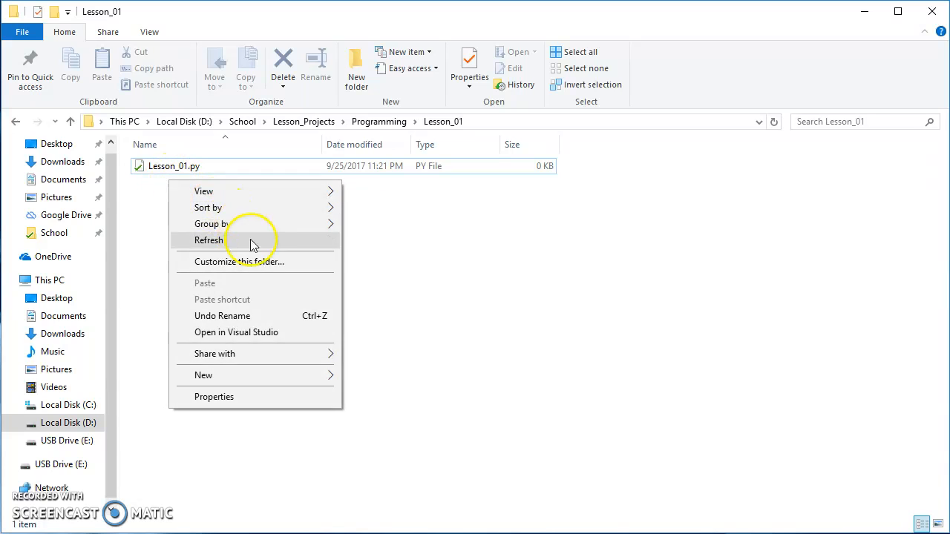
mouse_move(286, 379)
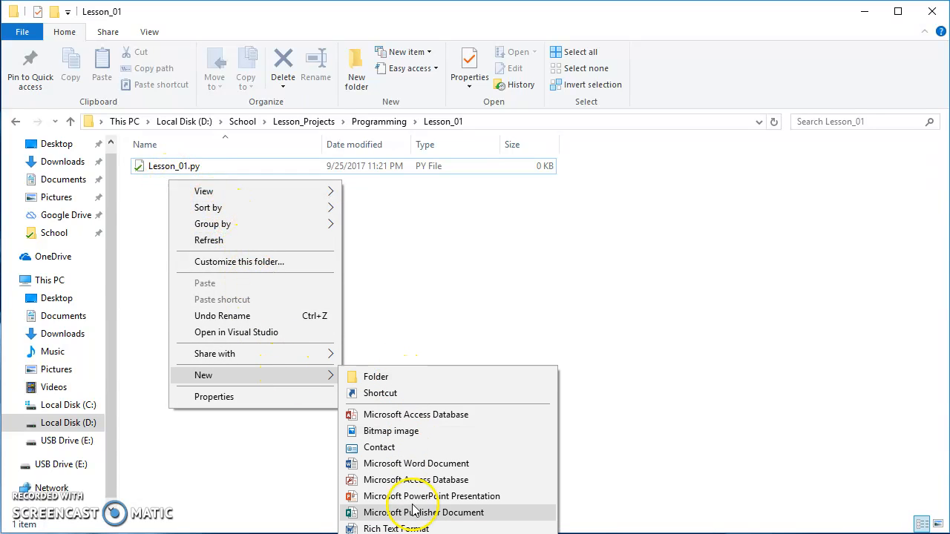
click(397, 533)
drag(254, 181, 111, 176)
text(Ex_02)
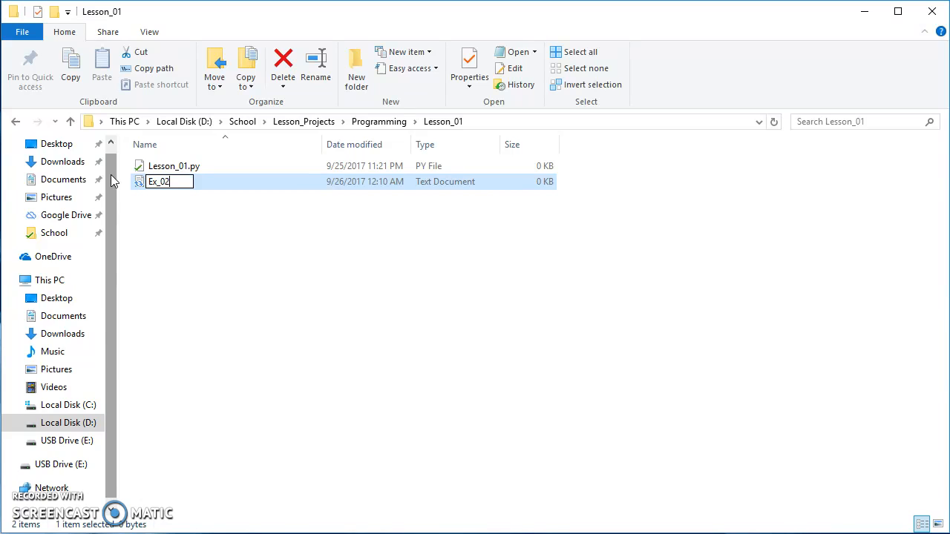
text(.py)
key(Return)
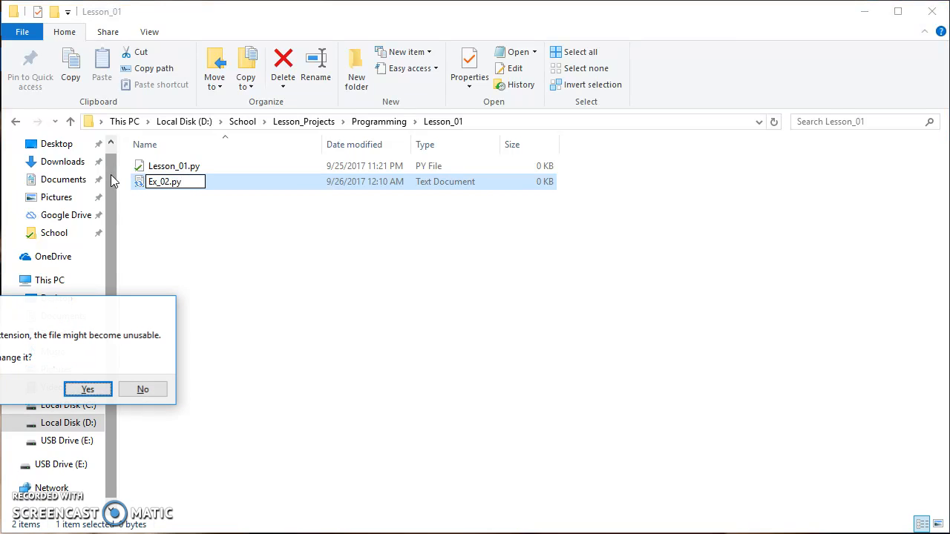
key(Return)
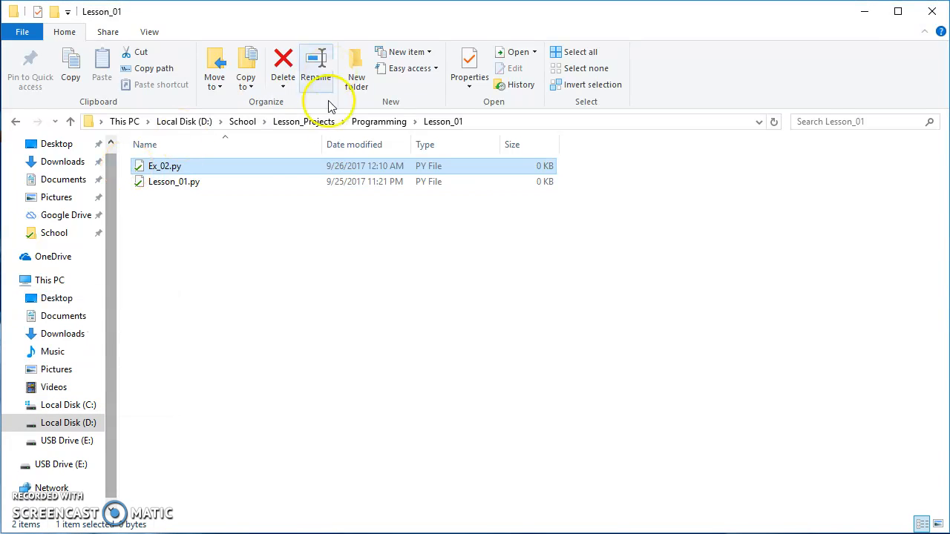
Step: Rename the file Lesson_01.py to Ex_01.py
click(251, 213)
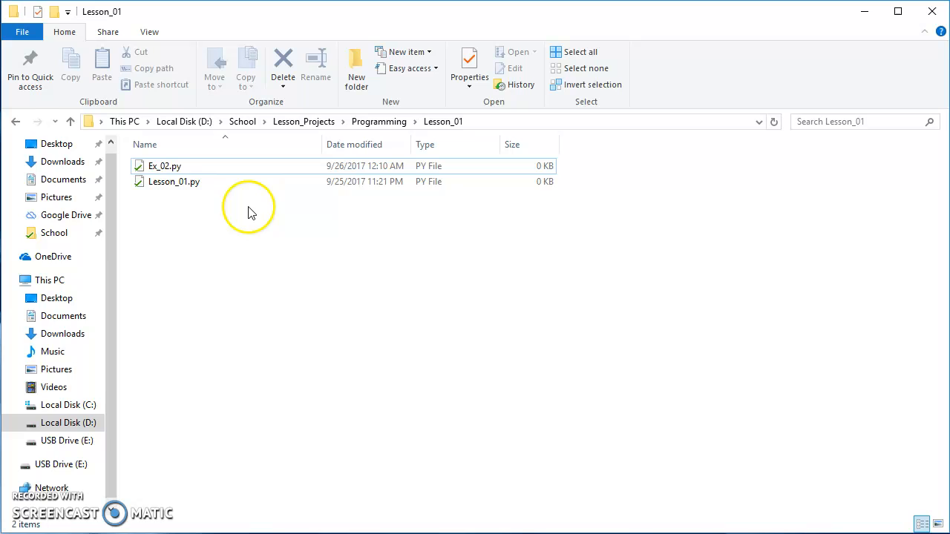
click(176, 187)
double_click(177, 185)
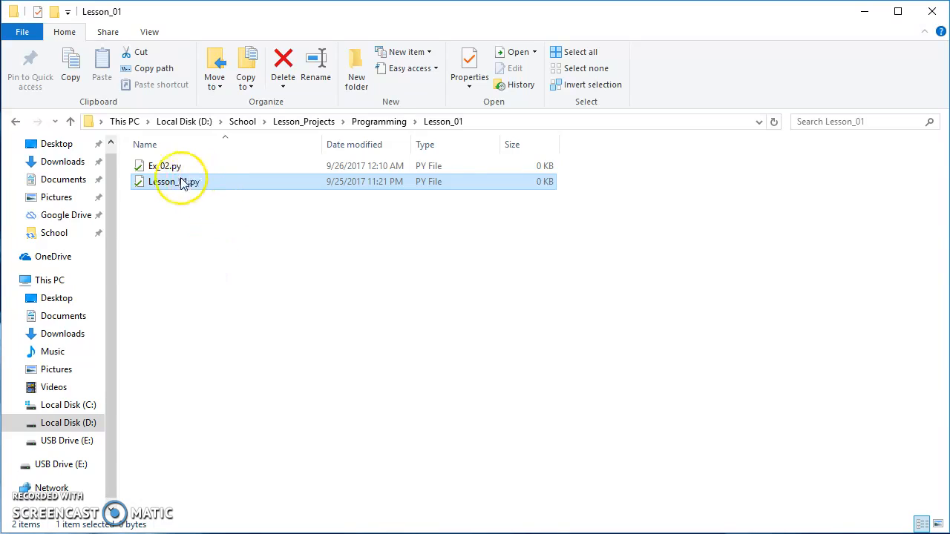
click(178, 185)
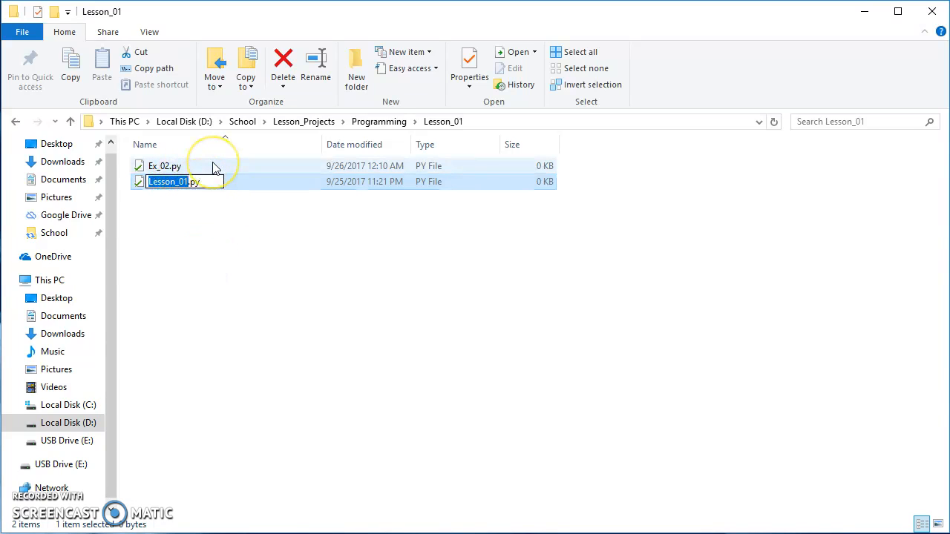
text(Ex)
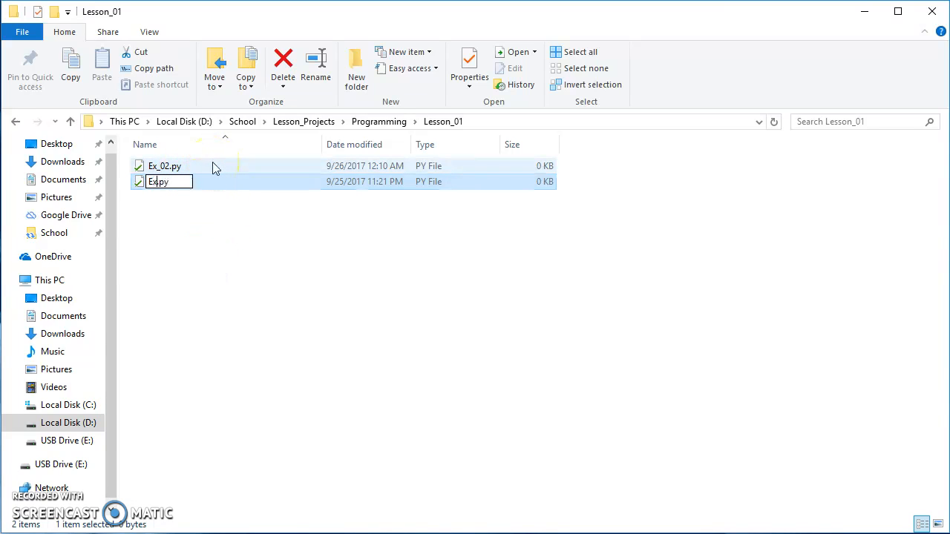
text(_01)
key(Return)
drag(206, 203, 158, 150)
click(223, 226)
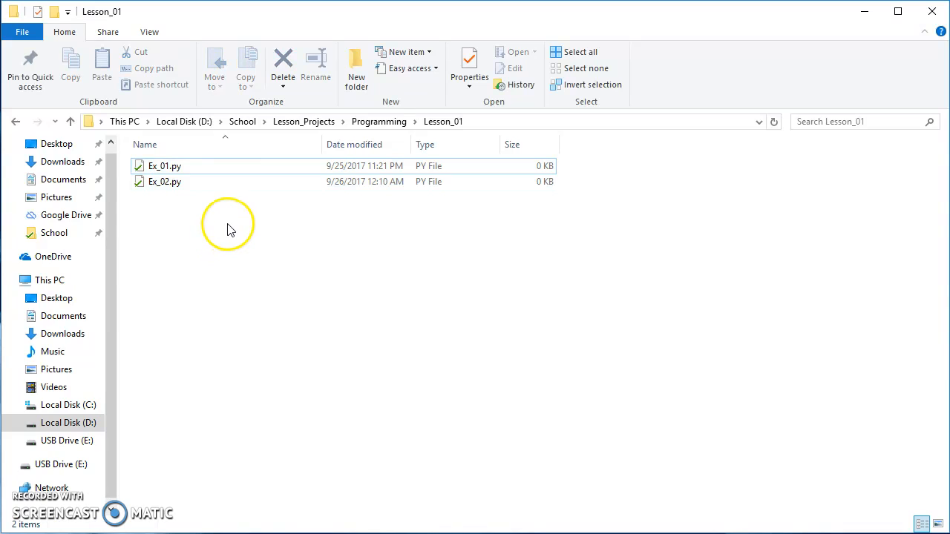
drag(212, 207, 149, 171)
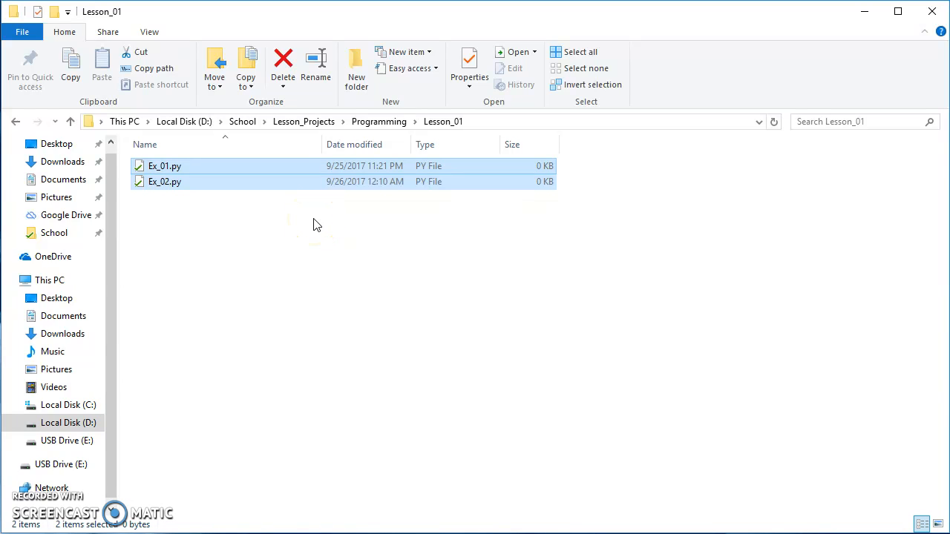
click(293, 214)
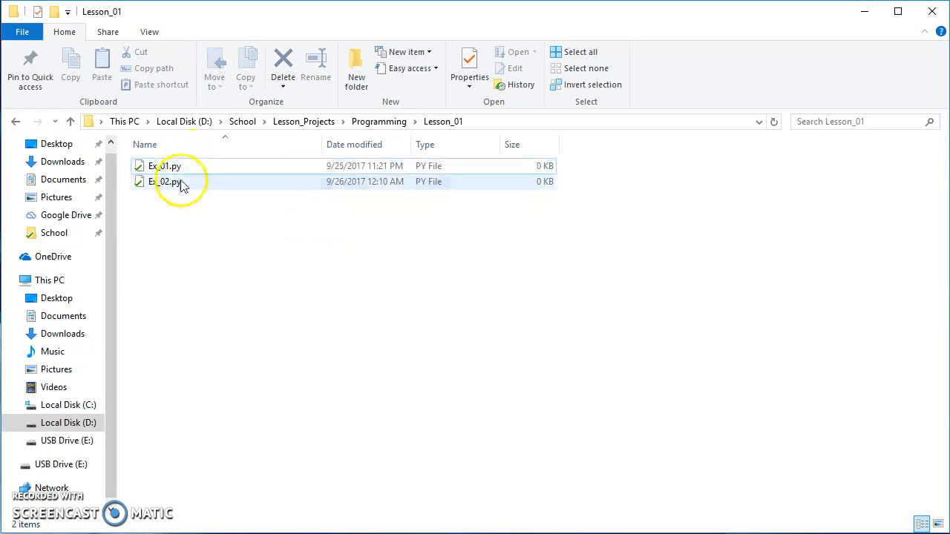
Step: Package Ex_01.py and Ex_02.py together into a compressed (zipped) folder inside Lesson_01
drag(256, 197, 158, 164)
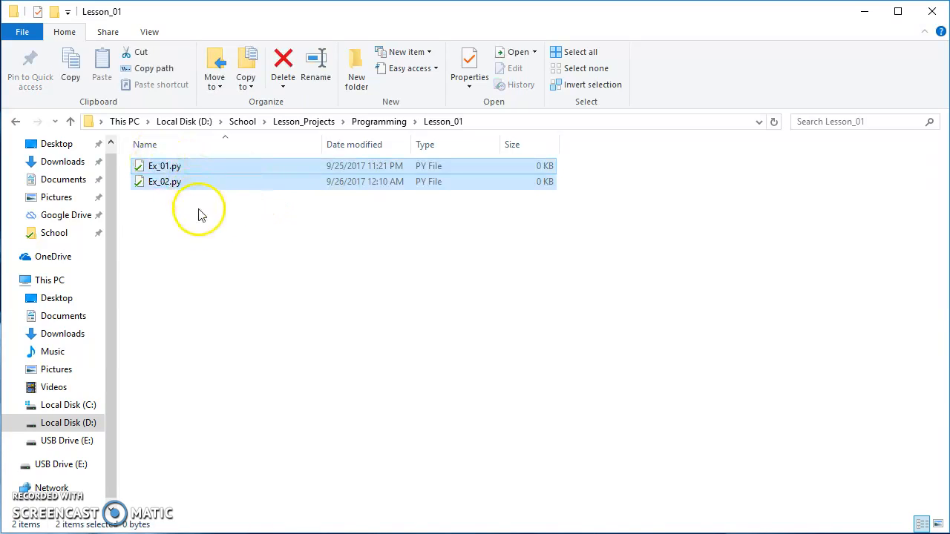
right_click(175, 179)
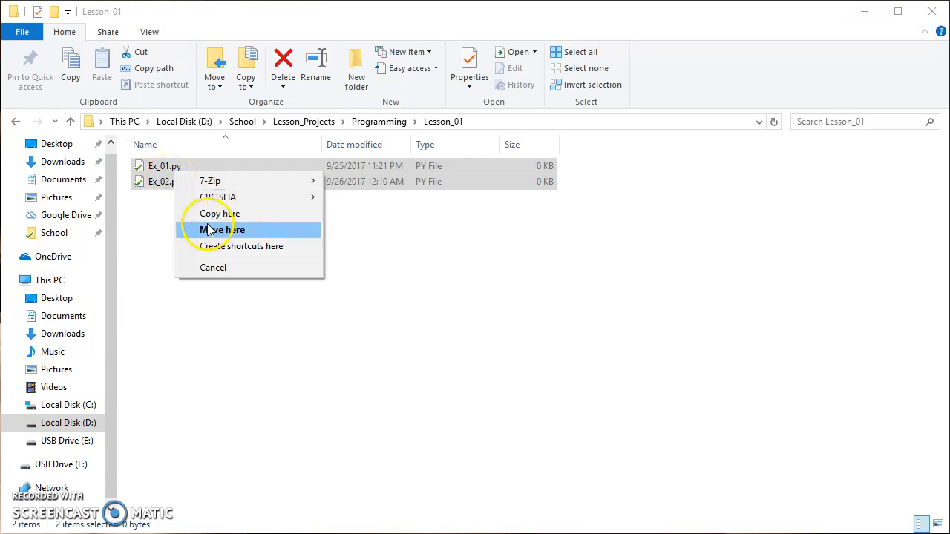
right_click(164, 178)
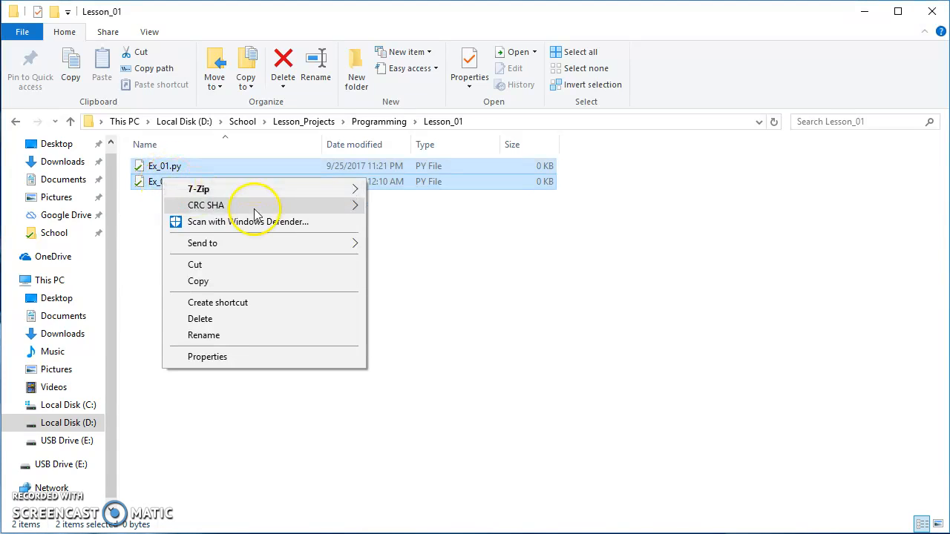
mouse_move(256, 251)
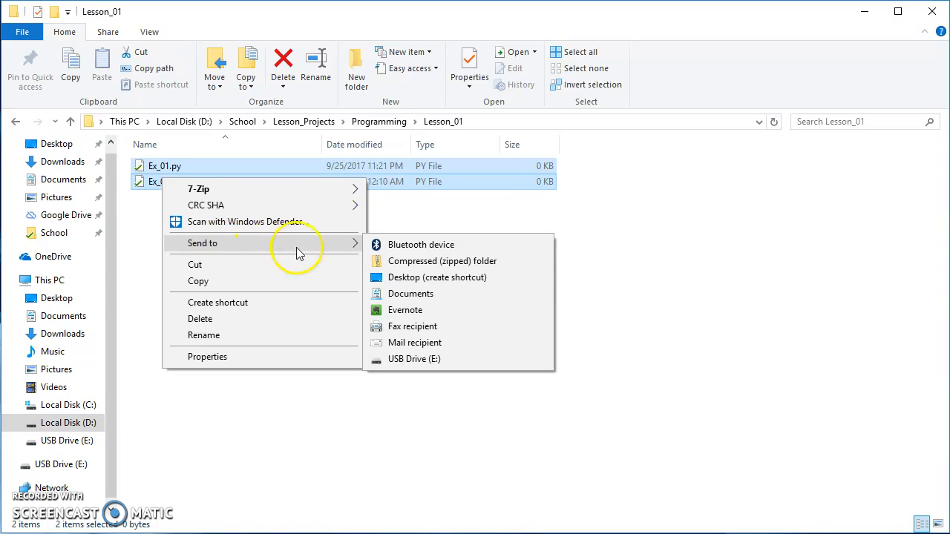
click(418, 262)
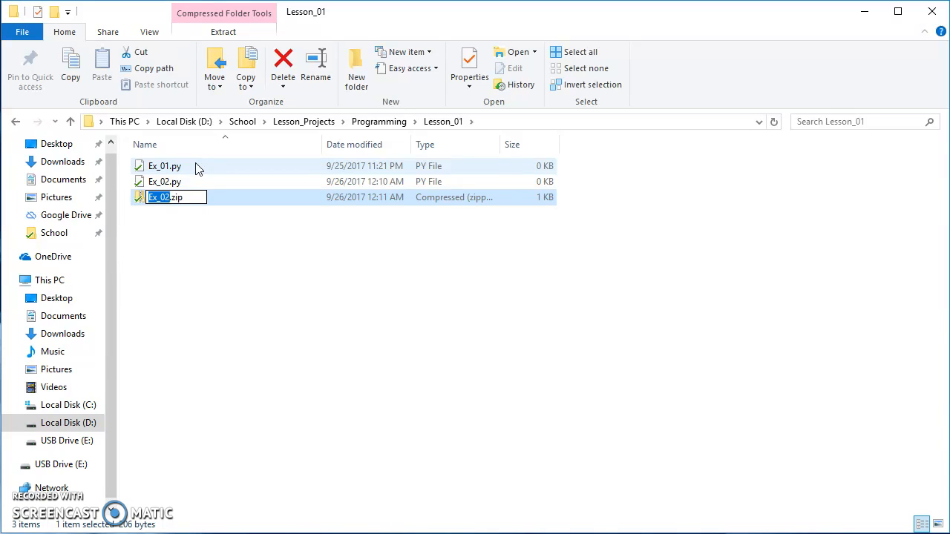
Step: Name the new zip file in Lesson_01 LastName_FirstName, keeping the .zip extension
text(LastName_F)
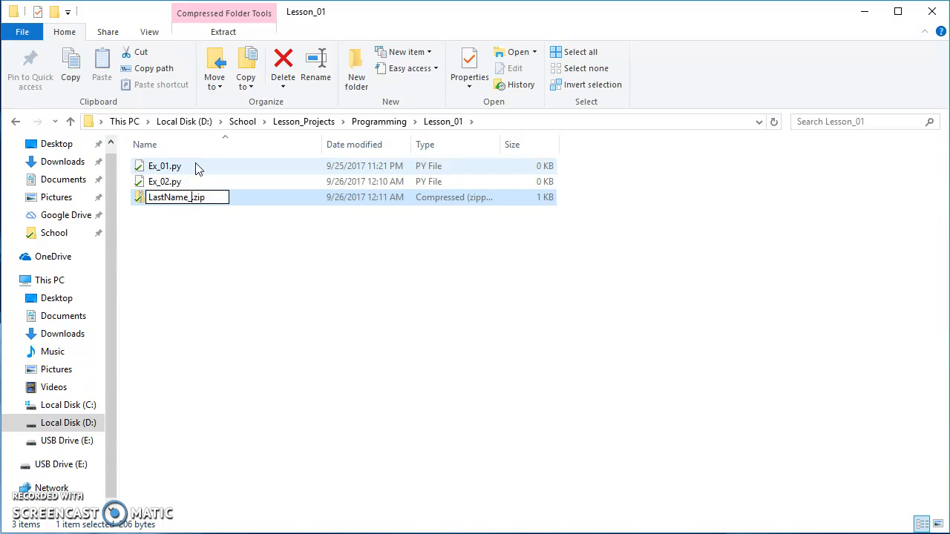
text(irstName)
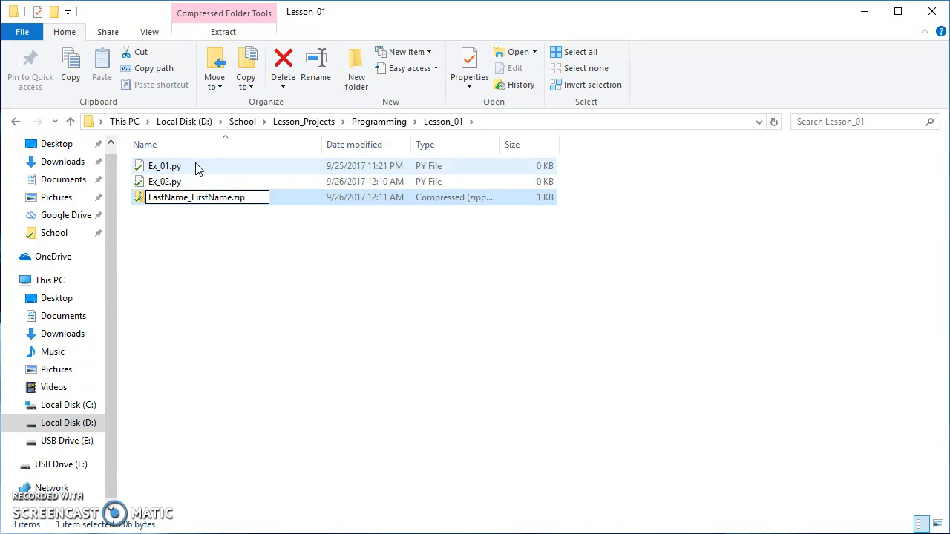
key(Return)
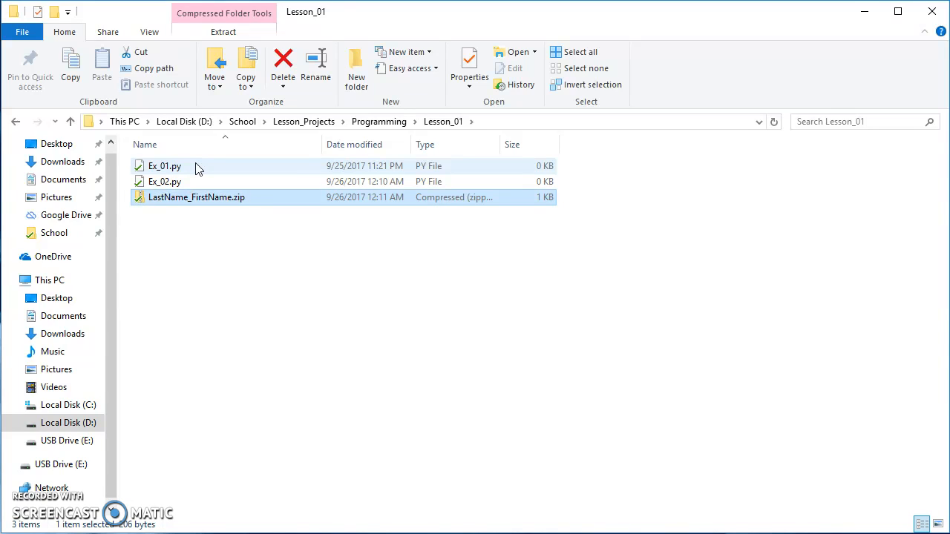
click(191, 200)
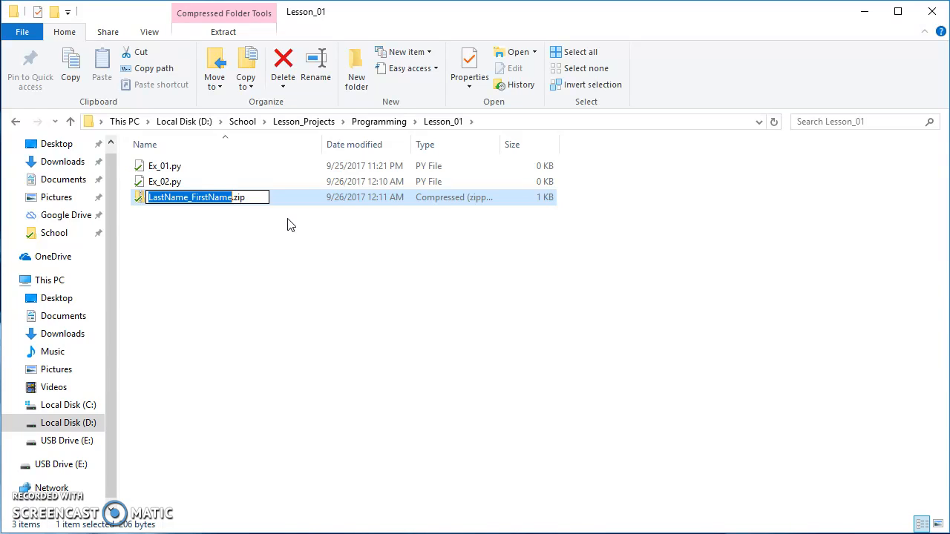
click(274, 237)
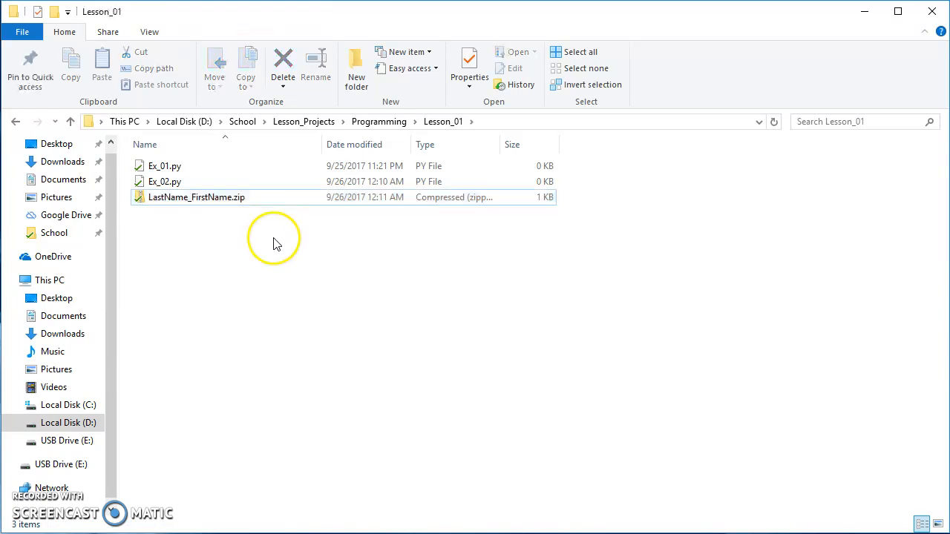
Step: Look inside LastName_FirstName.zip to check its contents and return to the Lesson_01 folder
click(180, 200)
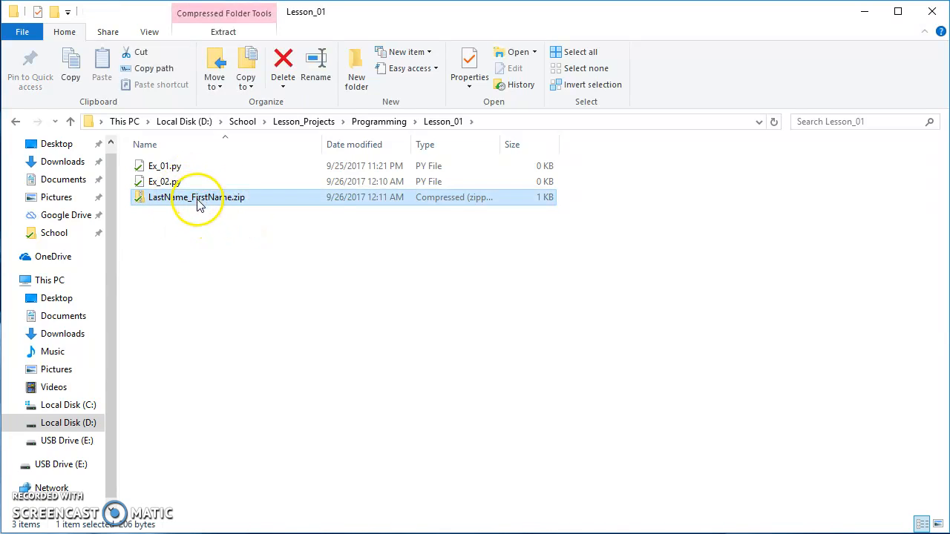
click(195, 201)
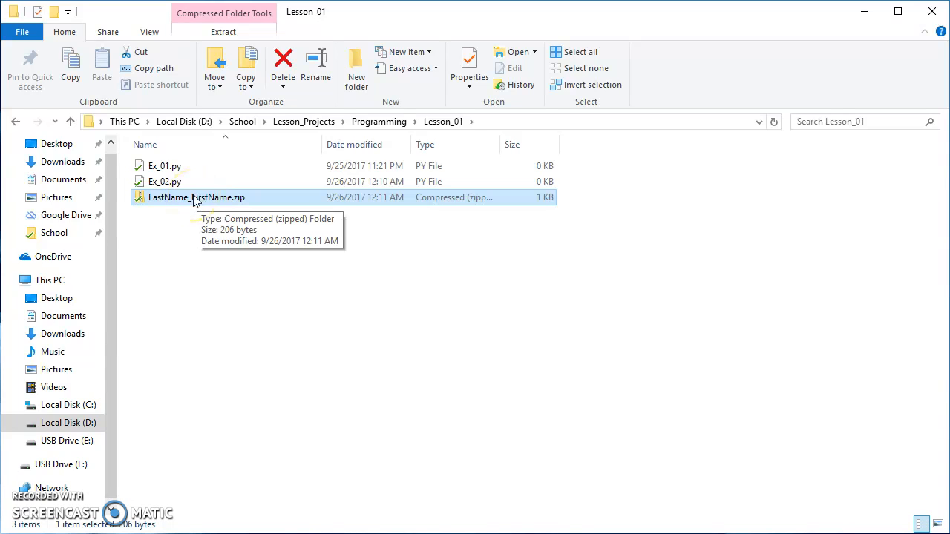
double_click(191, 201)
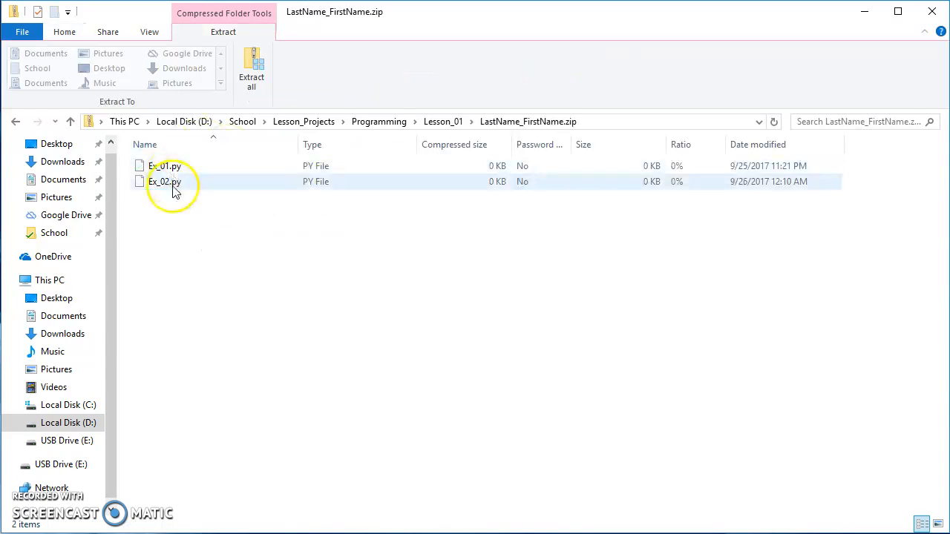
click(15, 121)
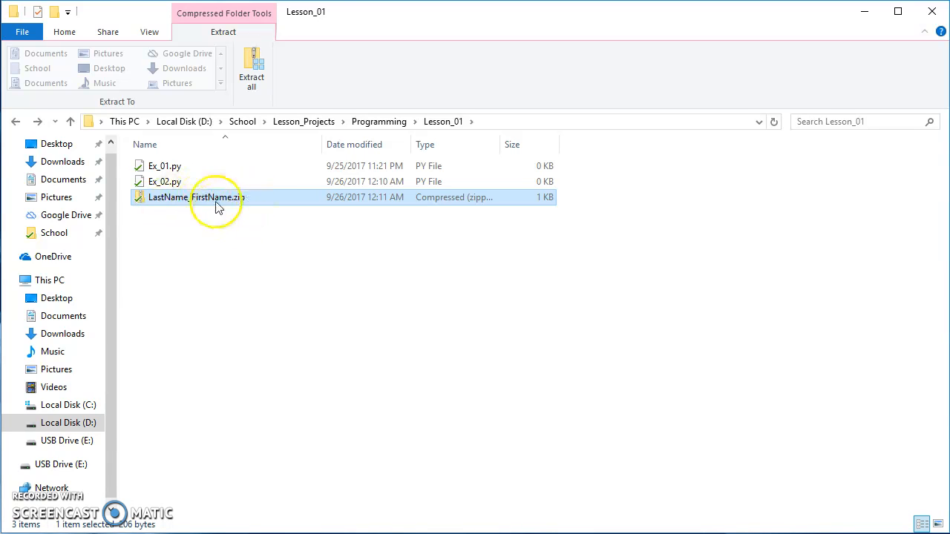
click(158, 166)
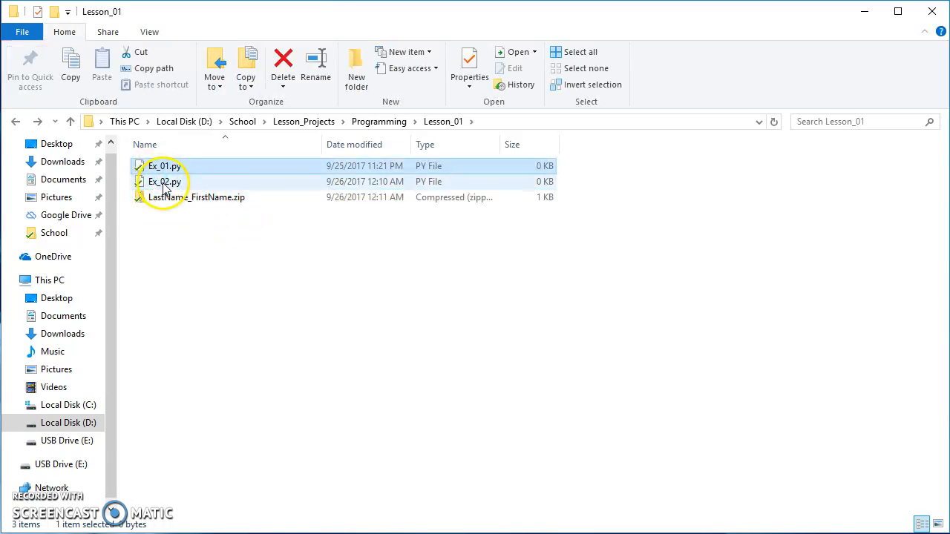
ctrl+click(158, 182)
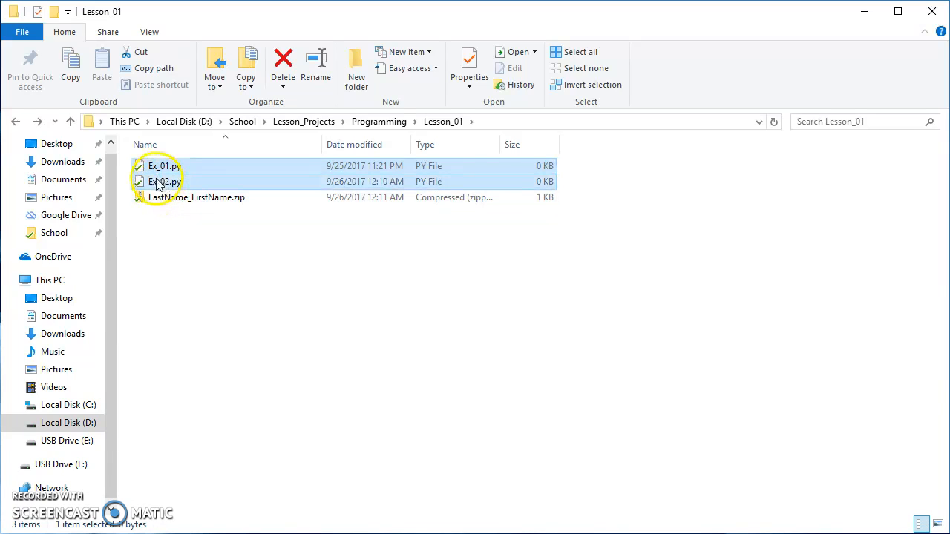
click(212, 201)
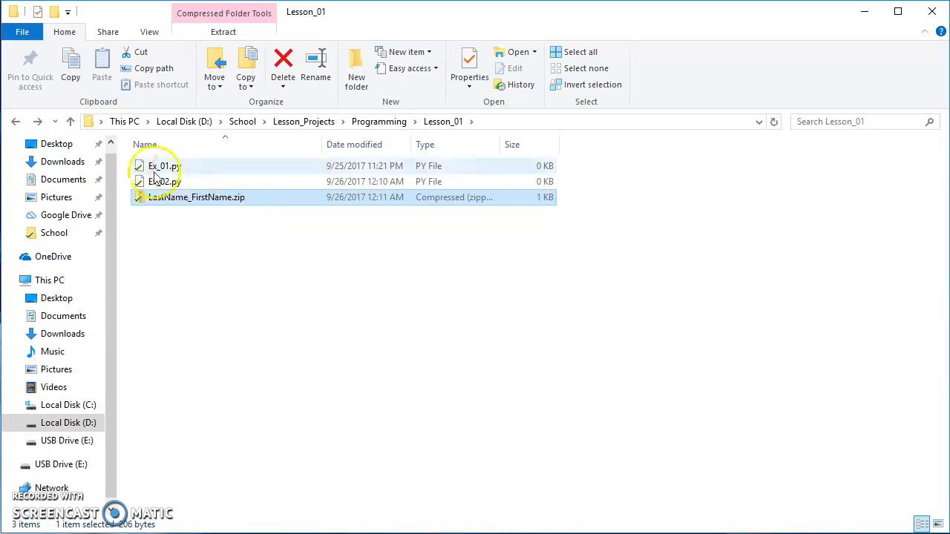
click(210, 226)
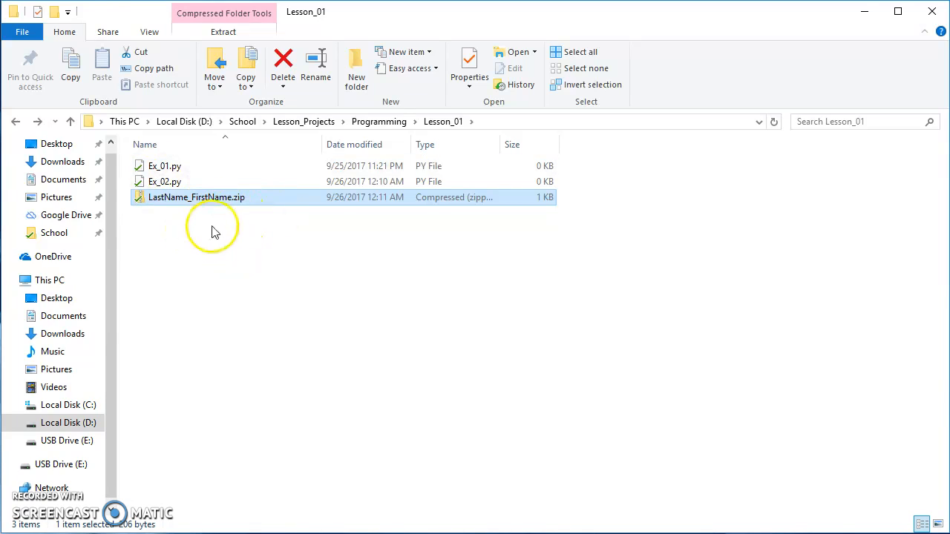
click(192, 201)
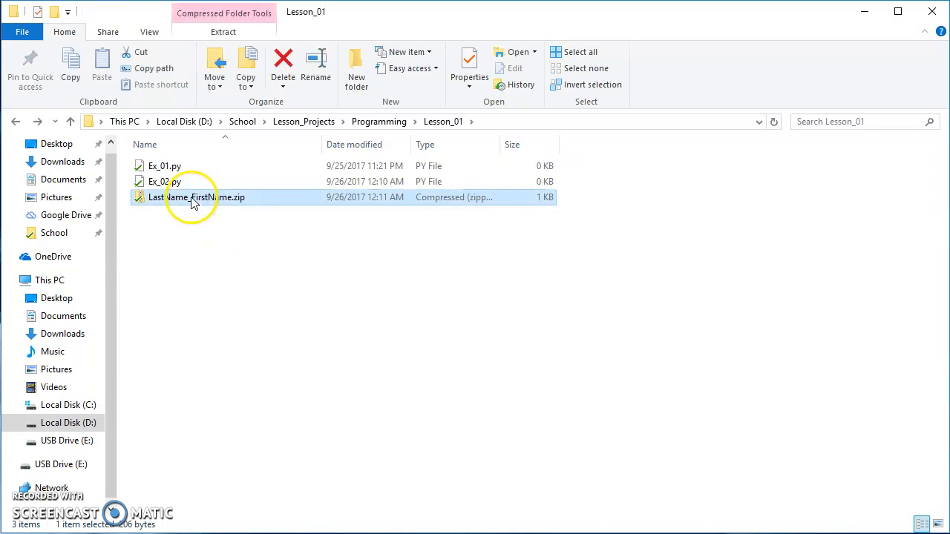
click(164, 167)
click(163, 183)
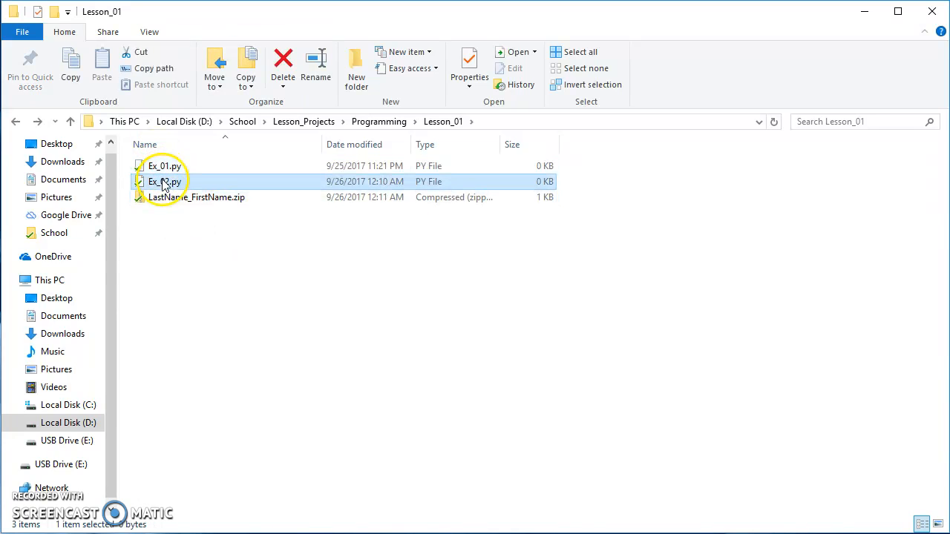
click(166, 169)
click(175, 203)
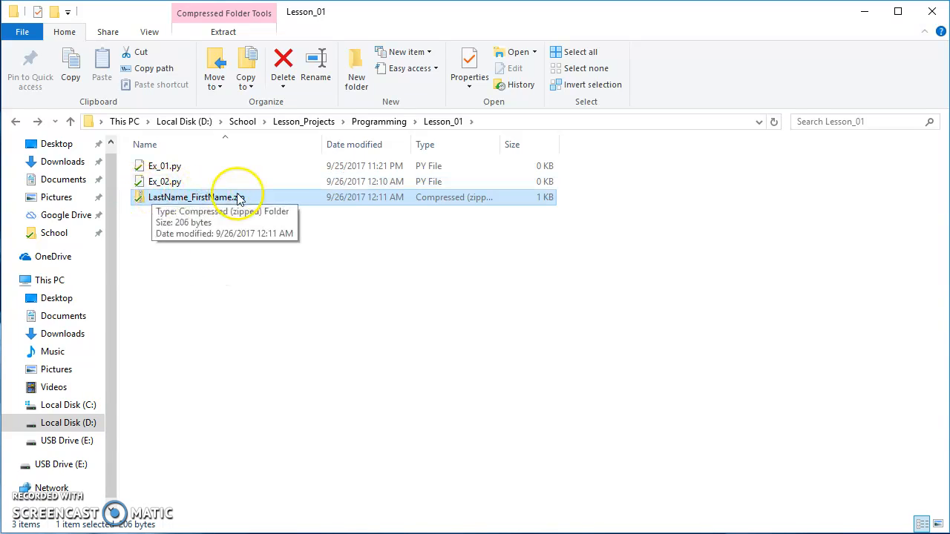
Step: Open the Lesson_02 folder inside Programming and package Lab_02.py into a compressed (zipped) folder
click(394, 123)
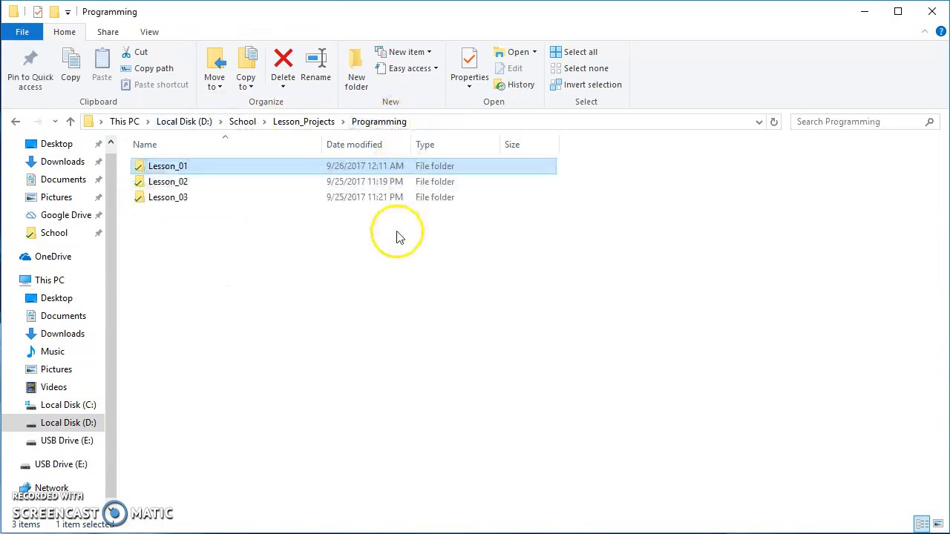
click(186, 188)
double_click(186, 189)
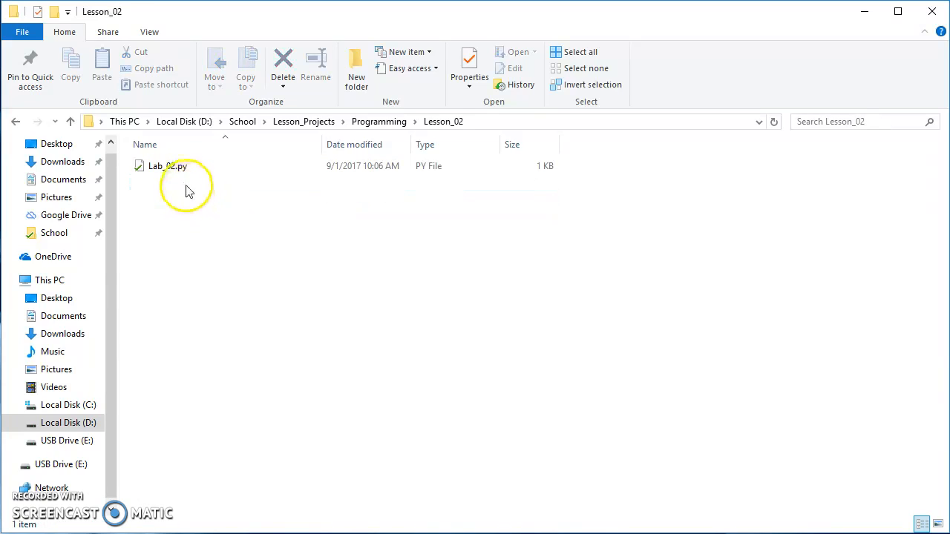
click(152, 166)
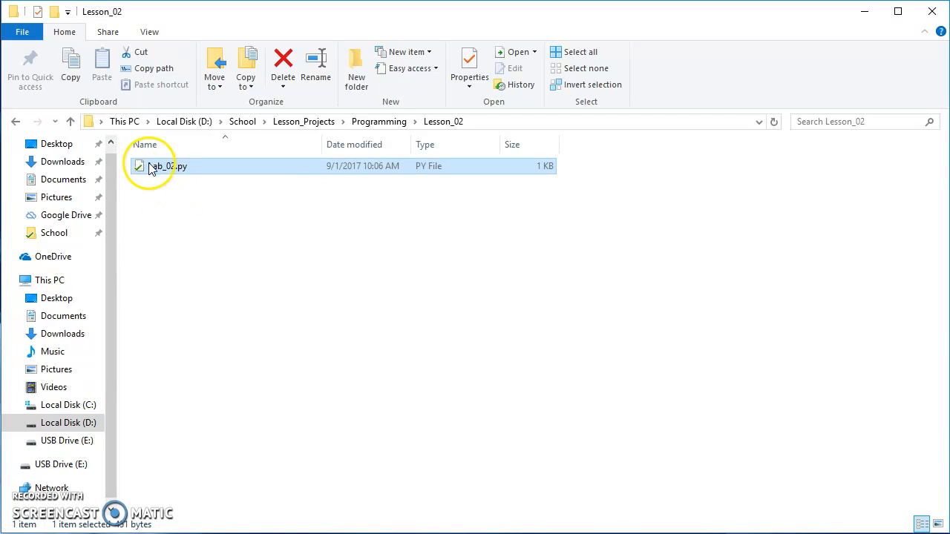
right_click(147, 165)
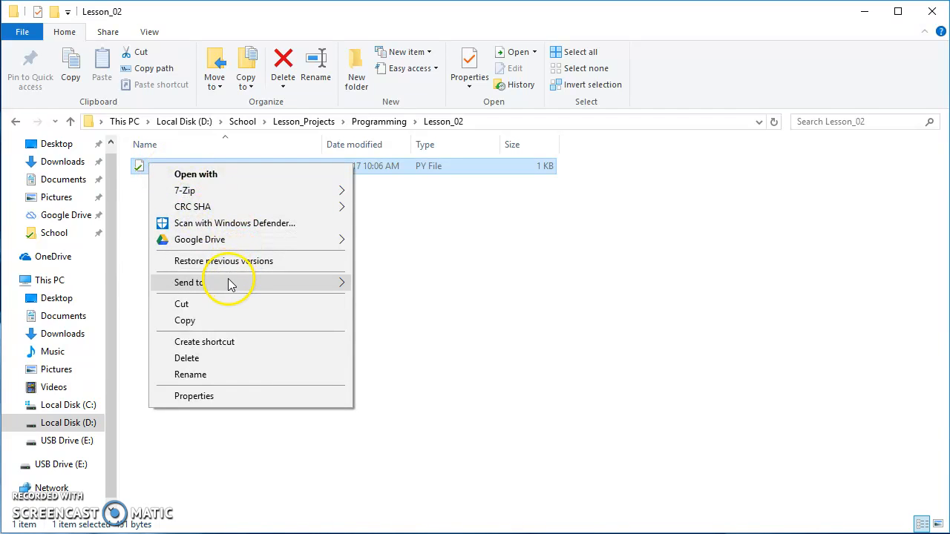
mouse_move(232, 283)
click(397, 307)
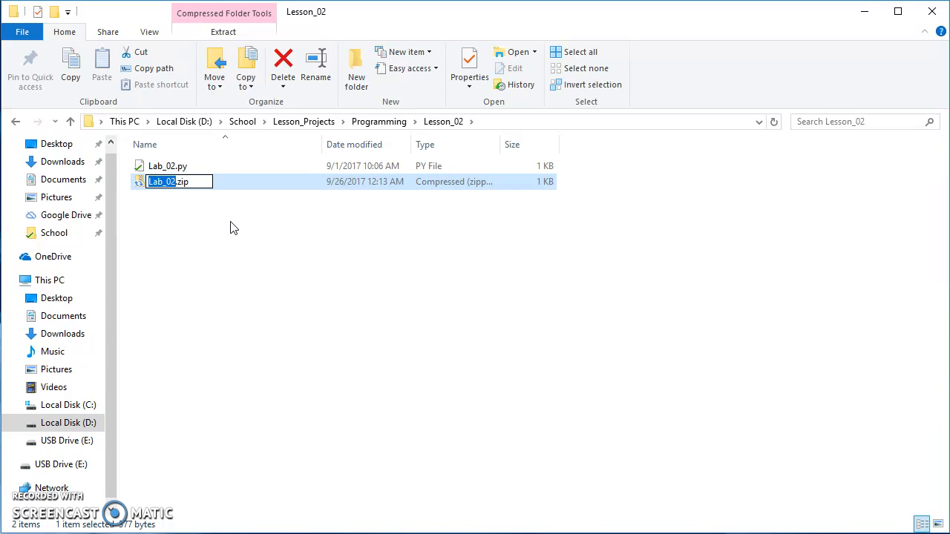
Step: Name the new zip file in Lesson_02 LastName_FirstName, keeping the .zip extension
text(LastName)
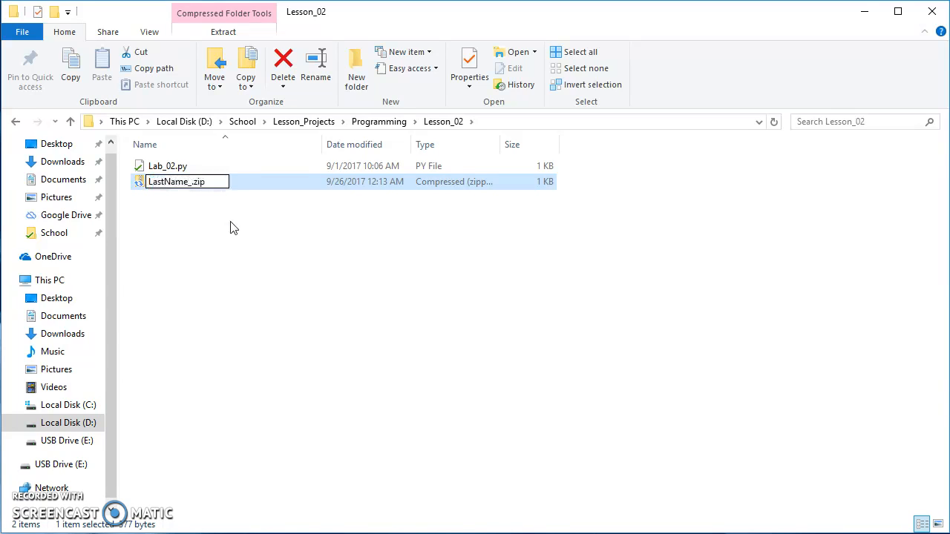
text(_FirstName)
key(Return)
click(205, 184)
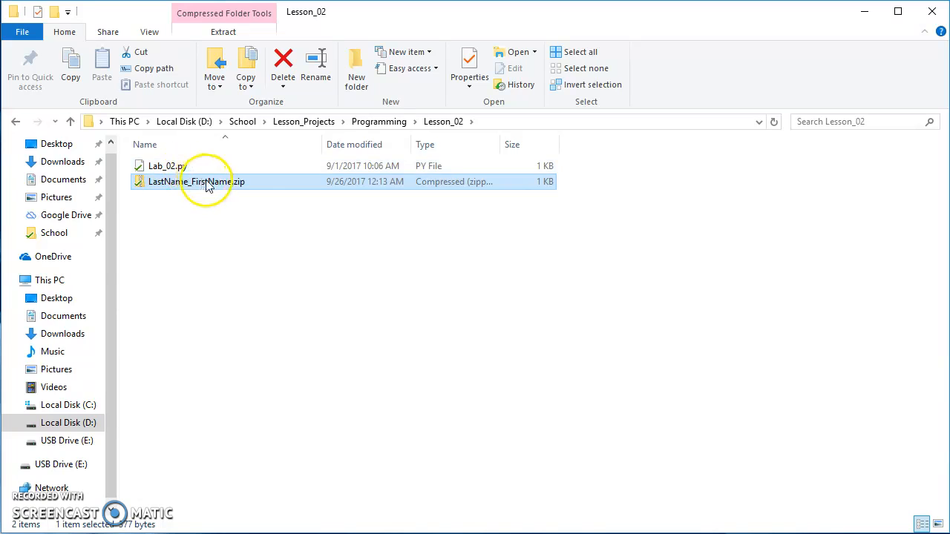
click(271, 206)
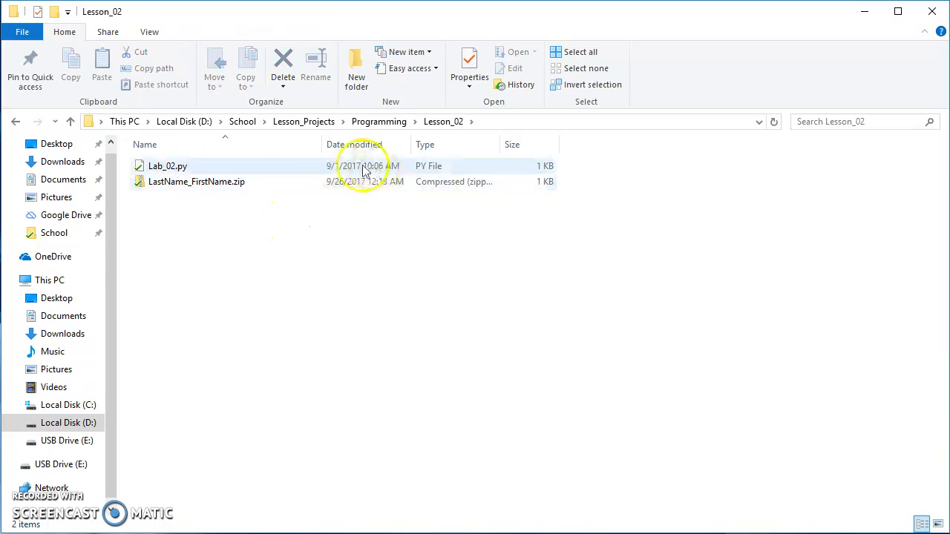
Step: Open the Lesson_03 folder inside Programming and package Lab_03p1.py, Lab_03p2.py and Lab_03p3.py into one compressed (zipped) folder
click(379, 121)
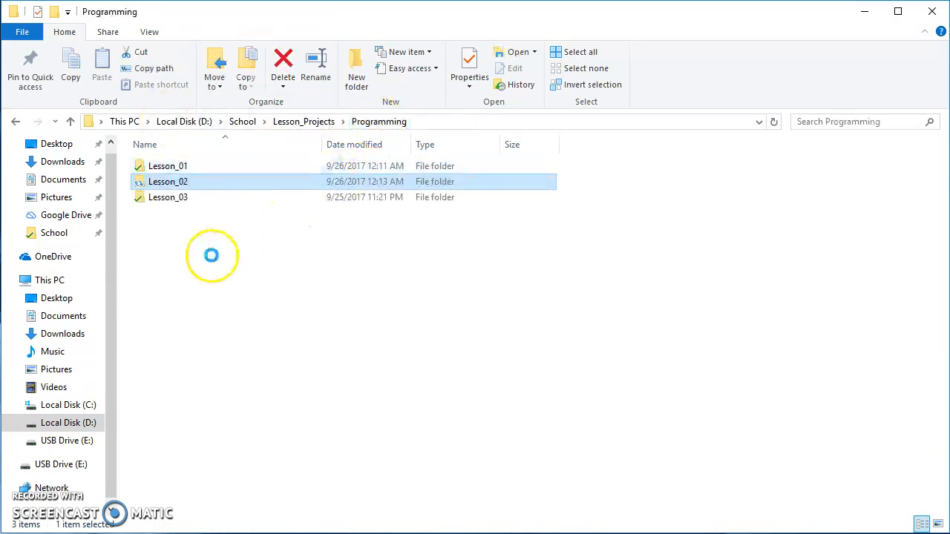
double_click(180, 199)
drag(215, 223, 165, 175)
right_click(170, 178)
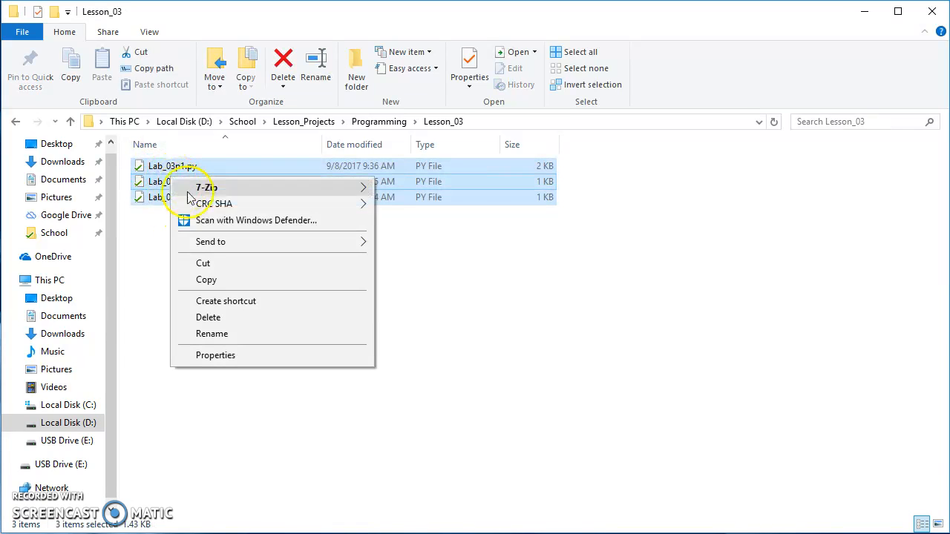
click(148, 228)
key(ctrl+a)
right_click(167, 191)
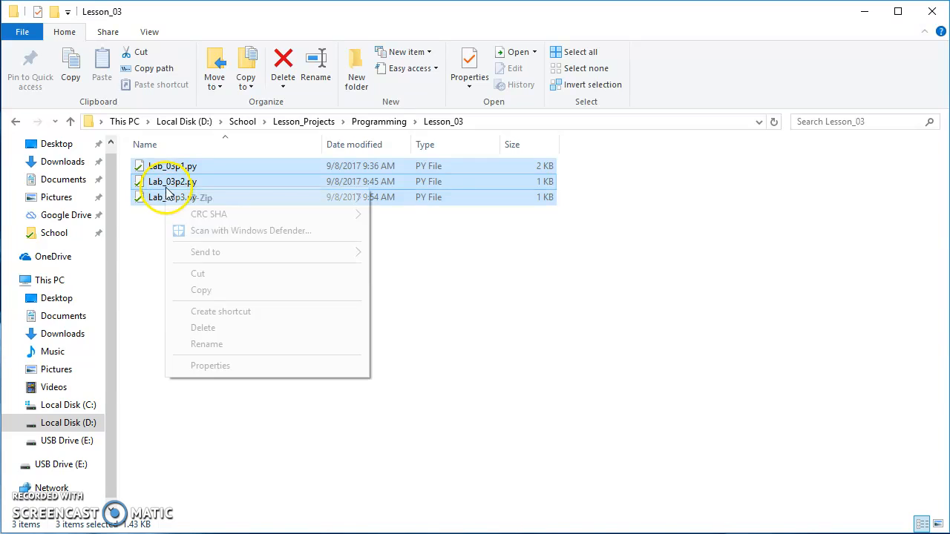
mouse_move(248, 257)
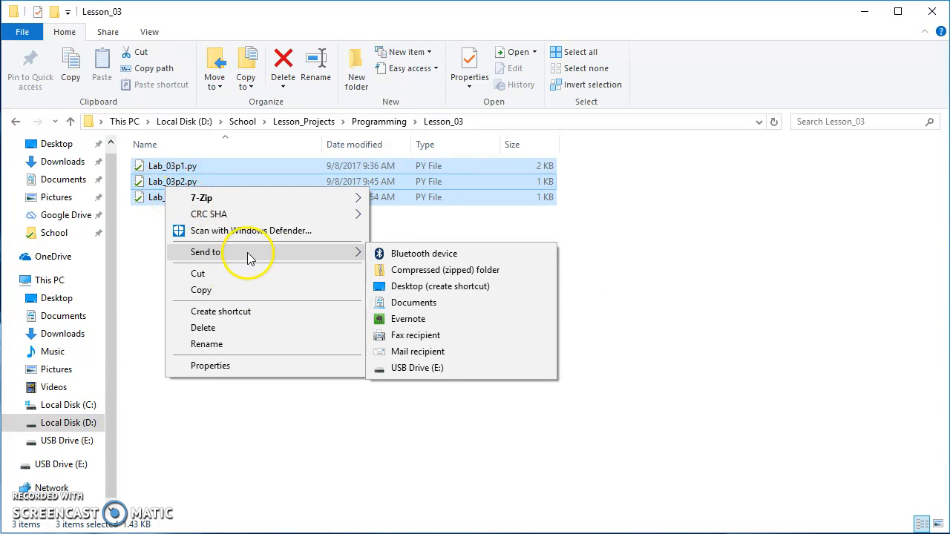
click(393, 271)
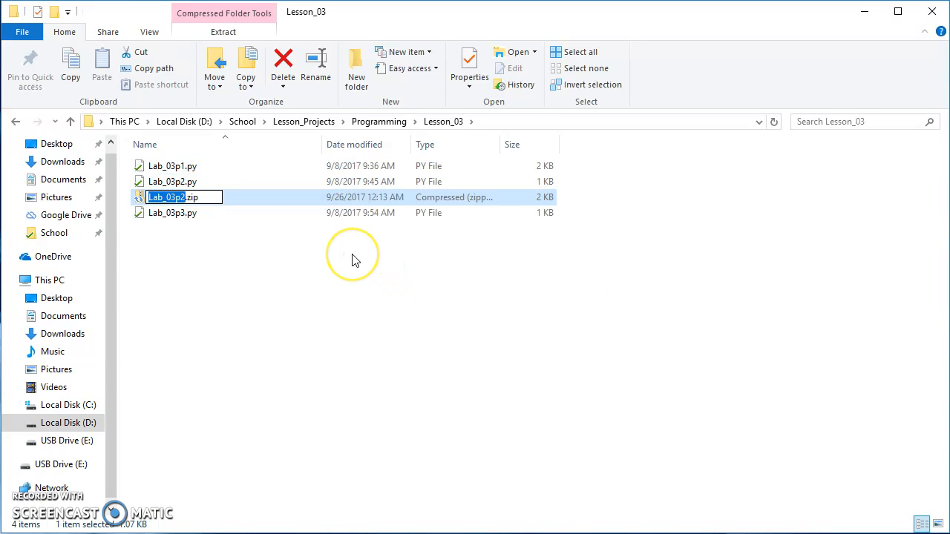
Step: Name the new zip file in Lesson_03 LastName_firstName, keeping the .zip extension
text(LastN)
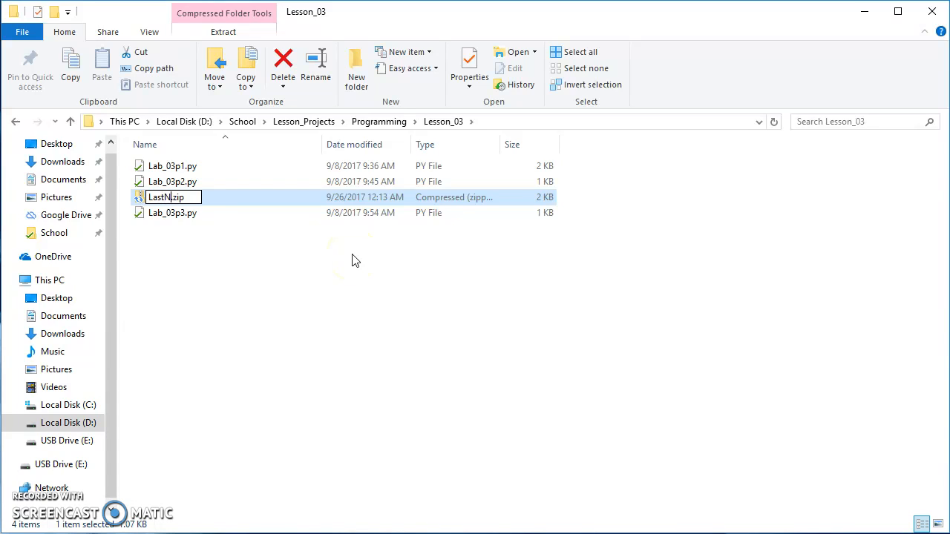
text(ame)
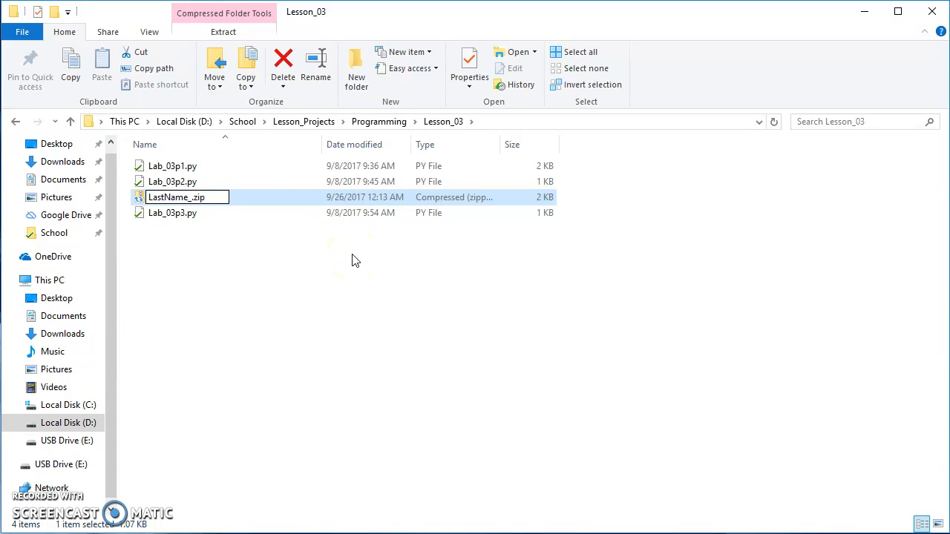
text(_firstNam)
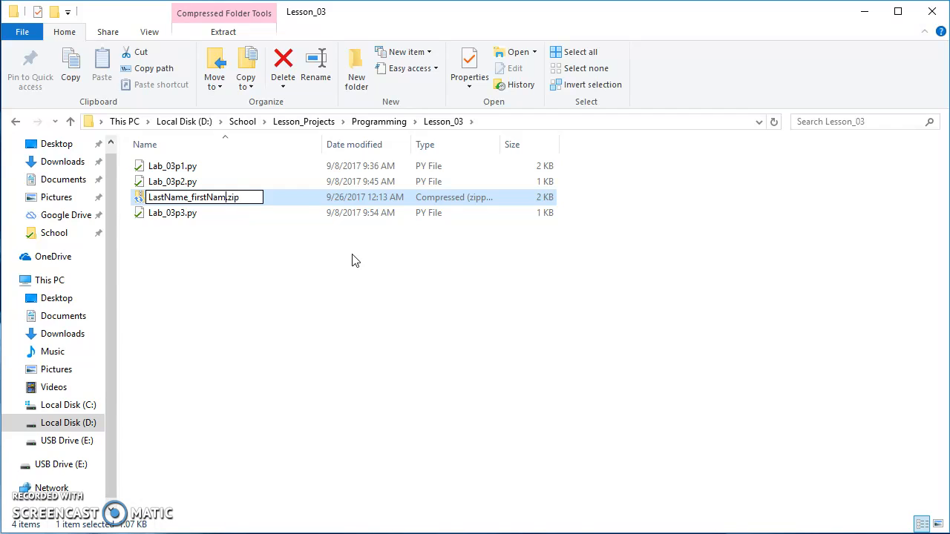
text(e)
key(Return)
click(152, 245)
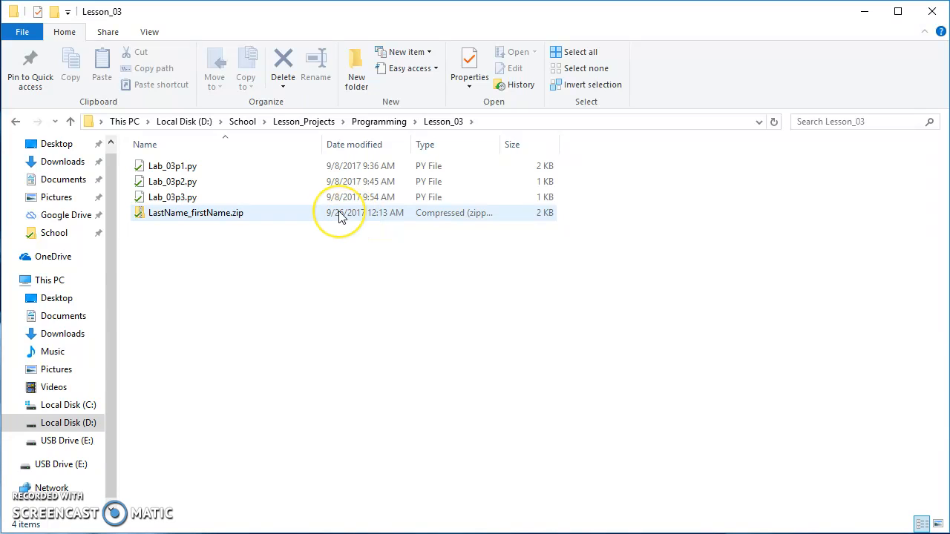
Step: Delete LastName_firstName.zip from the Lesson_03 folder, keeping the three Python files
click(167, 167)
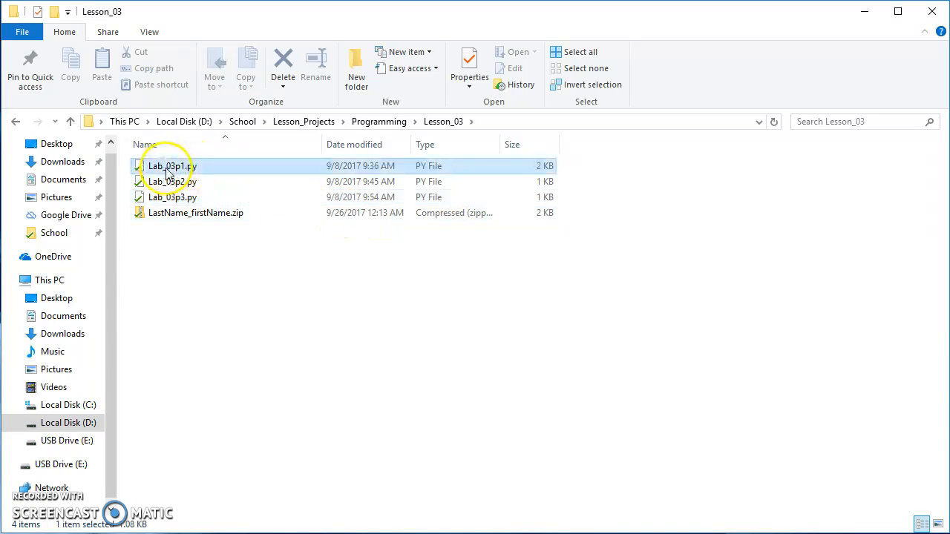
click(164, 182)
click(171, 197)
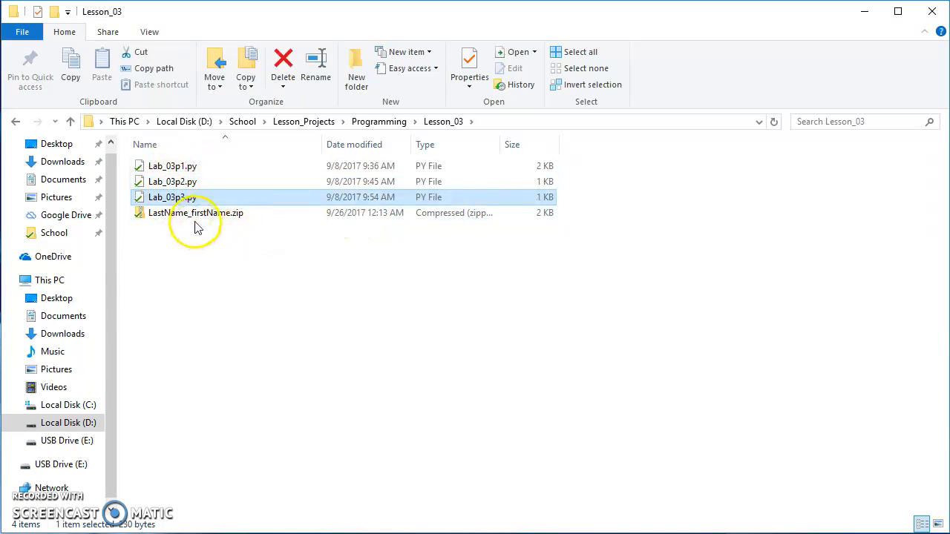
click(191, 213)
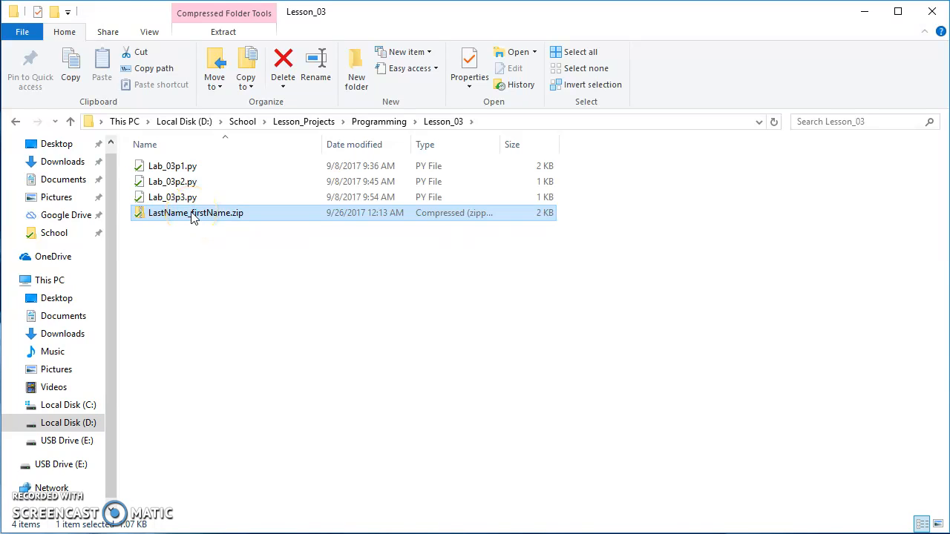
key(Delete)
Step: Package Lab_03p1.py, Lab_03p2.py and Lab_03p3.py together into a fresh compressed (zipped) folder in Lesson_03
click(174, 167)
click(180, 182)
click(171, 198)
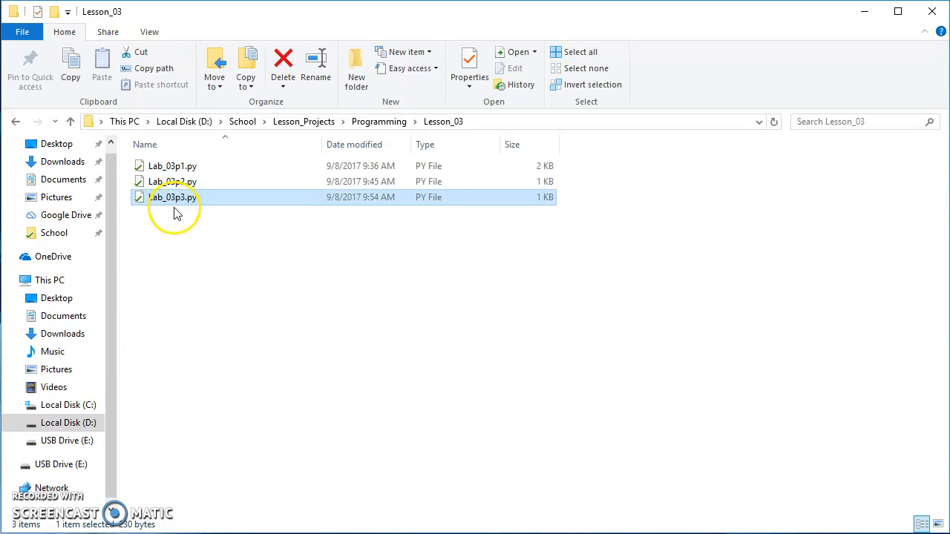
drag(214, 222, 131, 138)
right_click(171, 187)
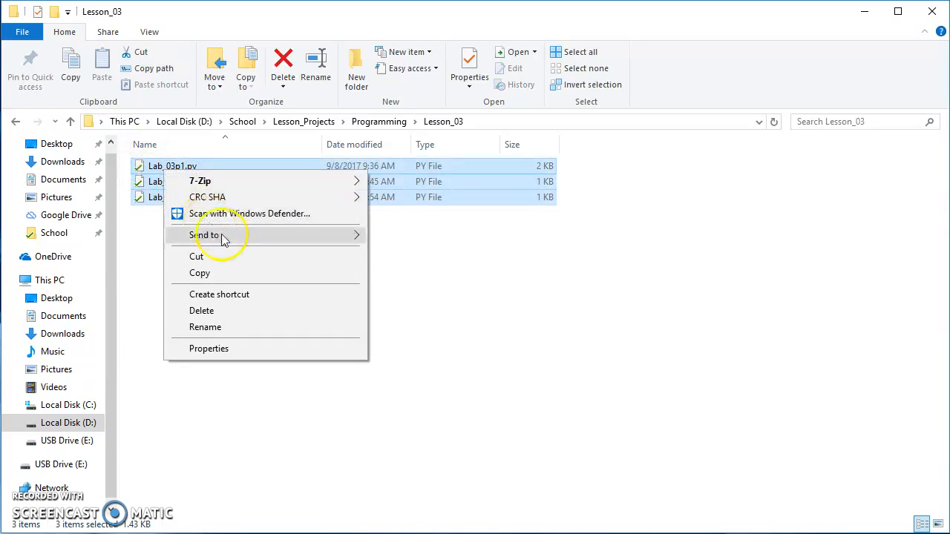
mouse_move(239, 236)
click(407, 254)
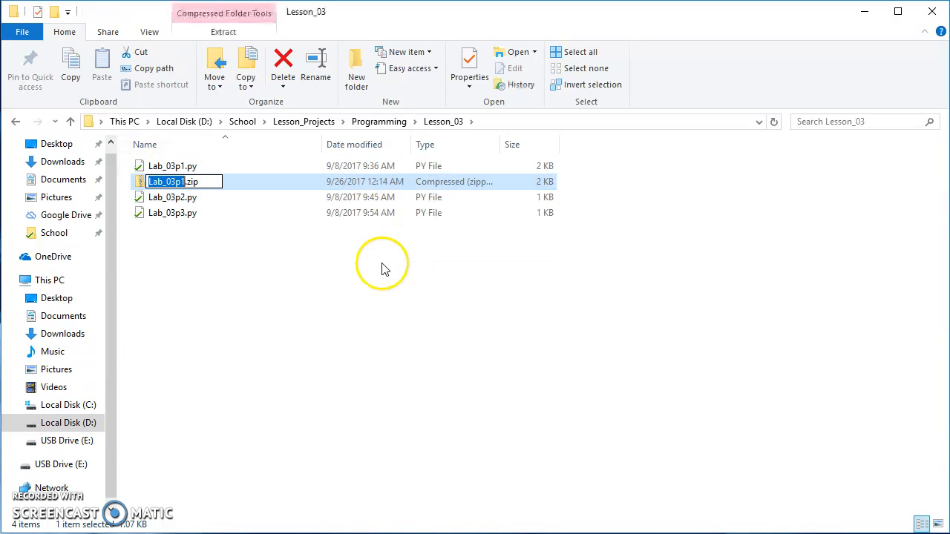
Step: Name the new compressed folder in Lesson_03 LastName_FirstName3..zip
text(LasdtNa)
key(BackSpace)
key(BackSpace)
key(BackSpace)
key(BackSpace)
text(tName_)
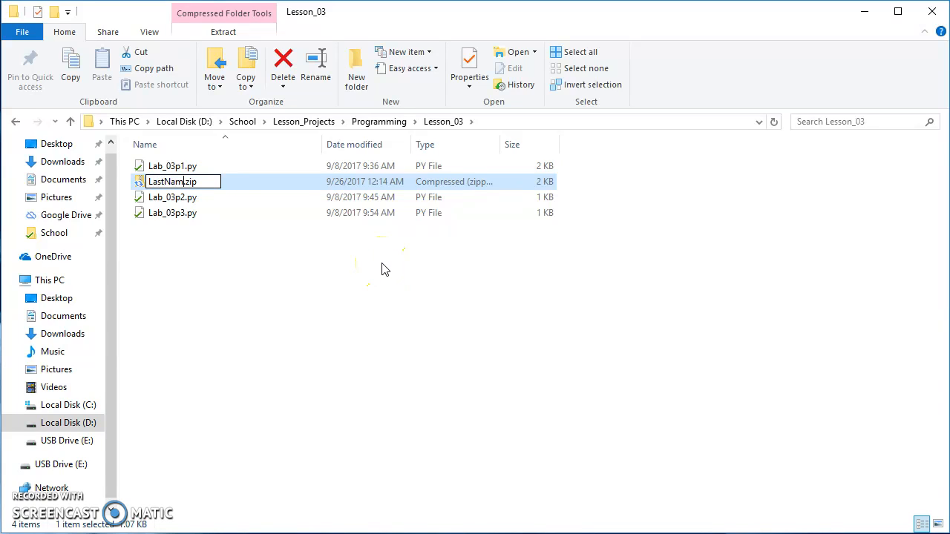
text(FirstName)
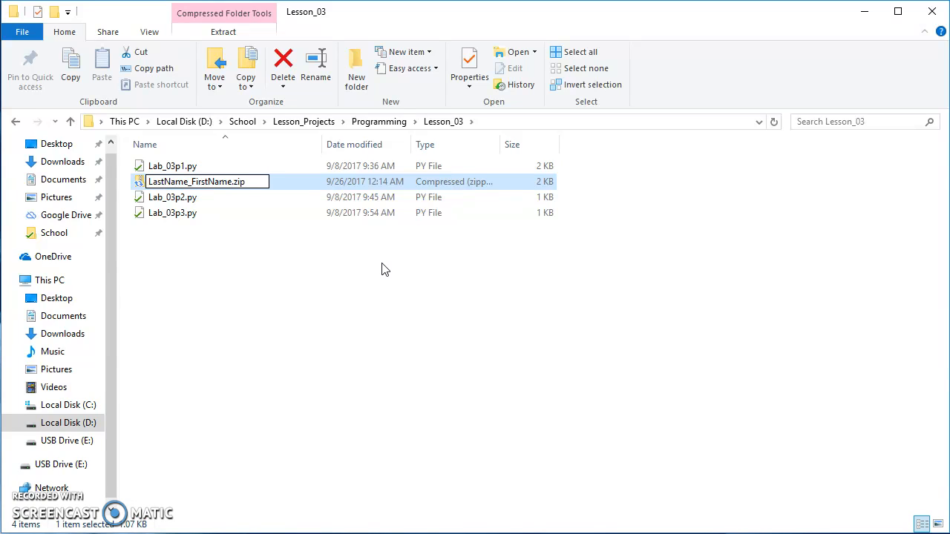
text(3.)
key(Return)
right_click(336, 264)
click(318, 265)
click(315, 264)
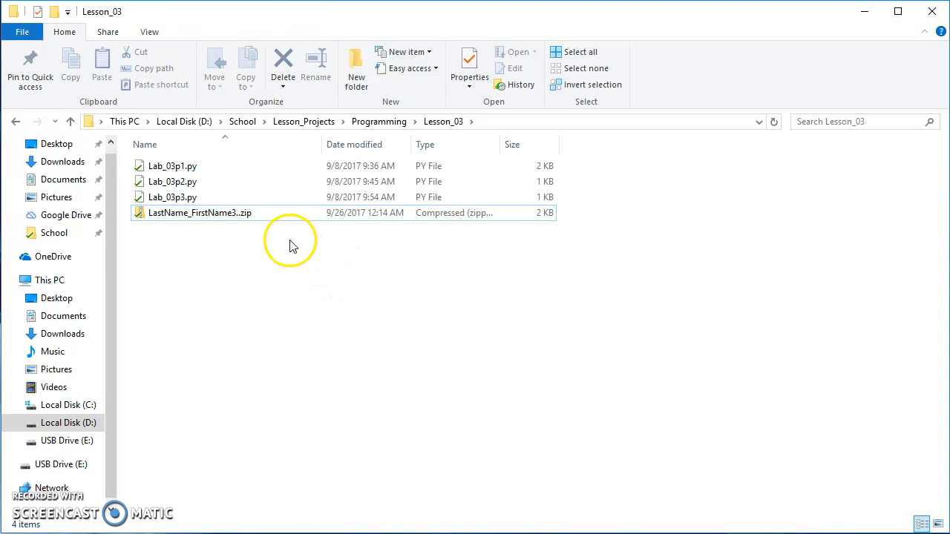
Step: Remove the extra period before the extension so the zip file is named LastName_FirstName3.zip
click(243, 217)
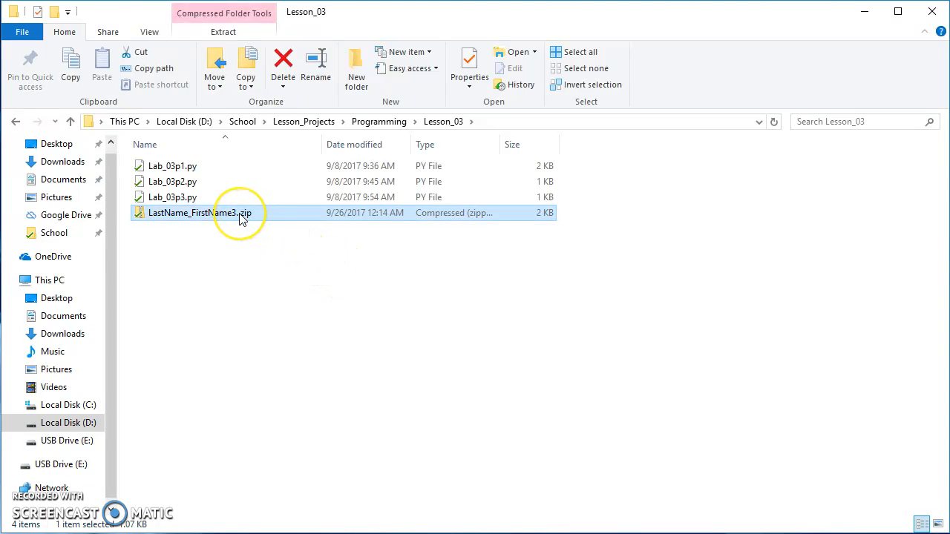
click(241, 215)
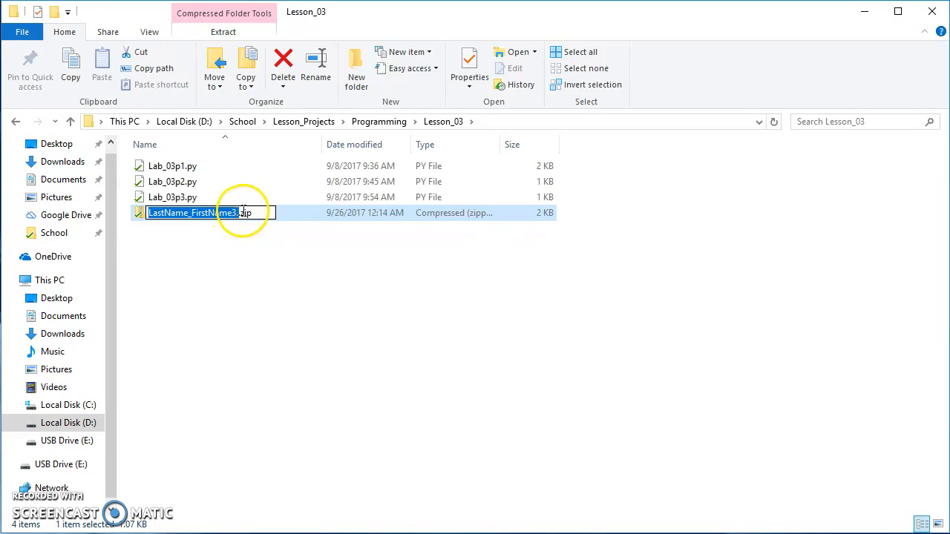
click(242, 213)
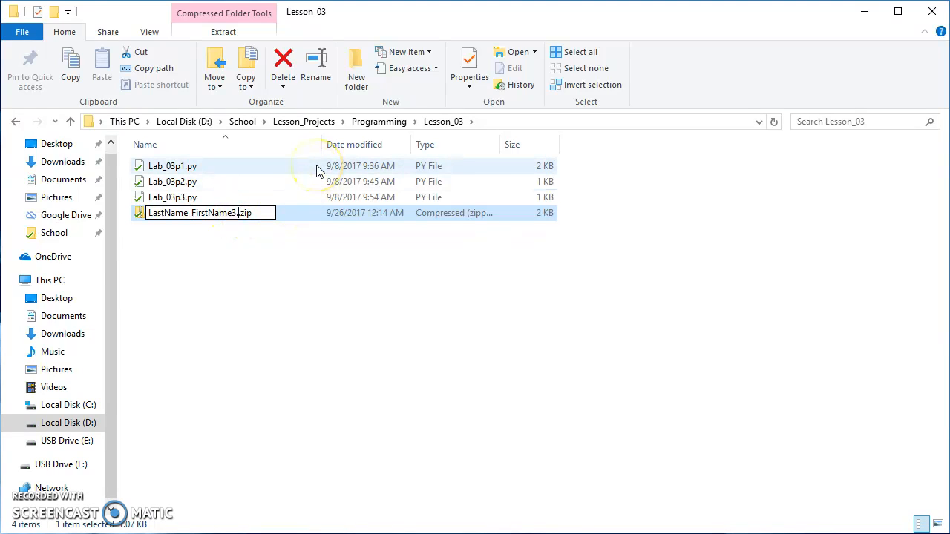
click(299, 264)
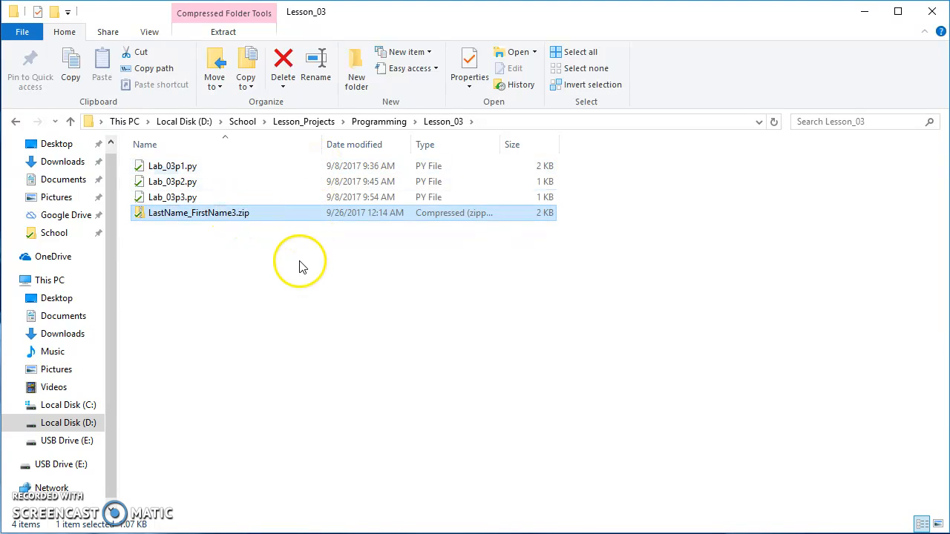